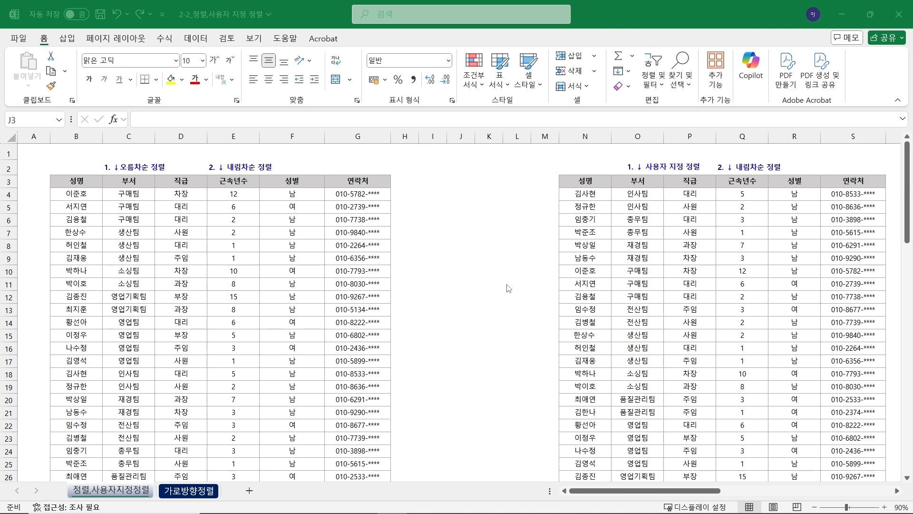
Add filters to header row B3:G3 of the left table and sort the 부서 column in ascending order.
left_click_drag(77, 181, 366, 182)
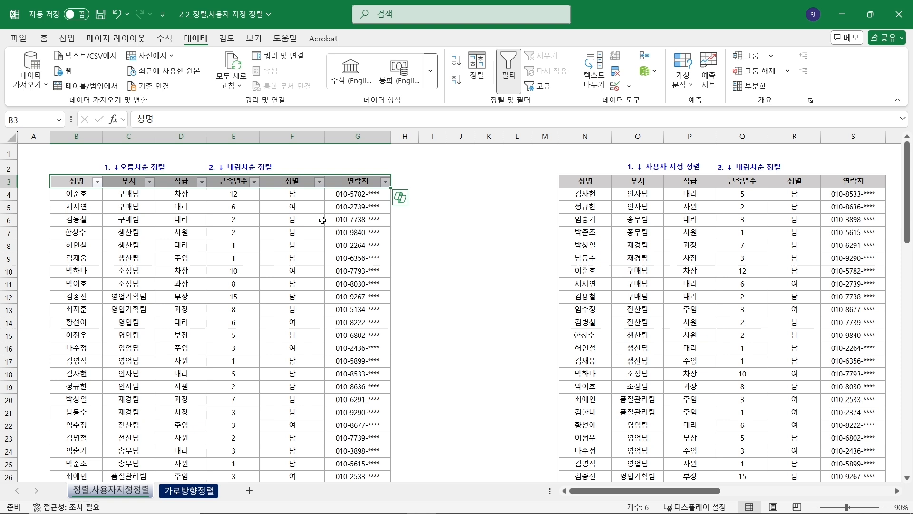
left_click(301, 231)
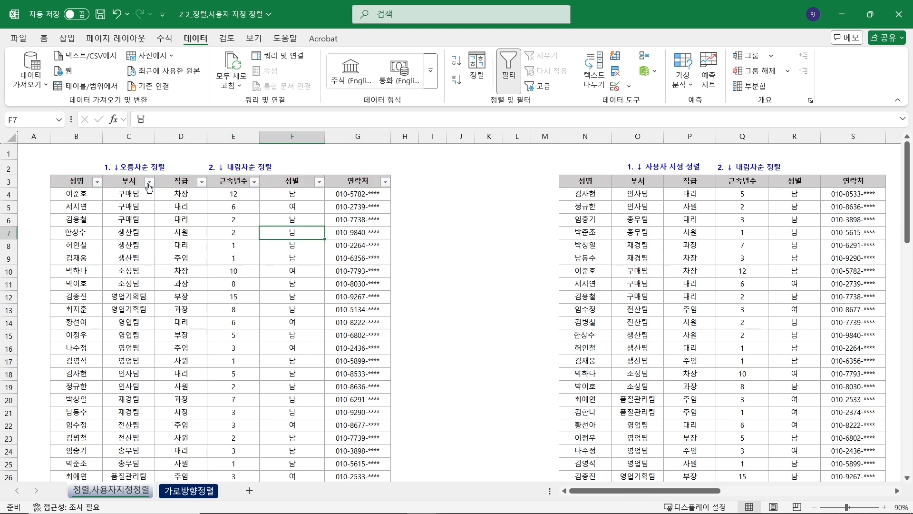
left_click(148, 182)
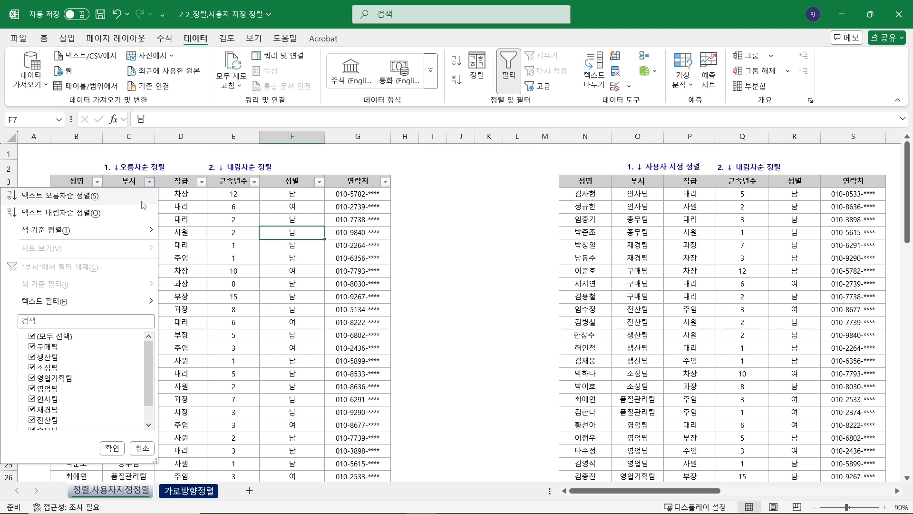
left_click(112, 447)
left_click(126, 182)
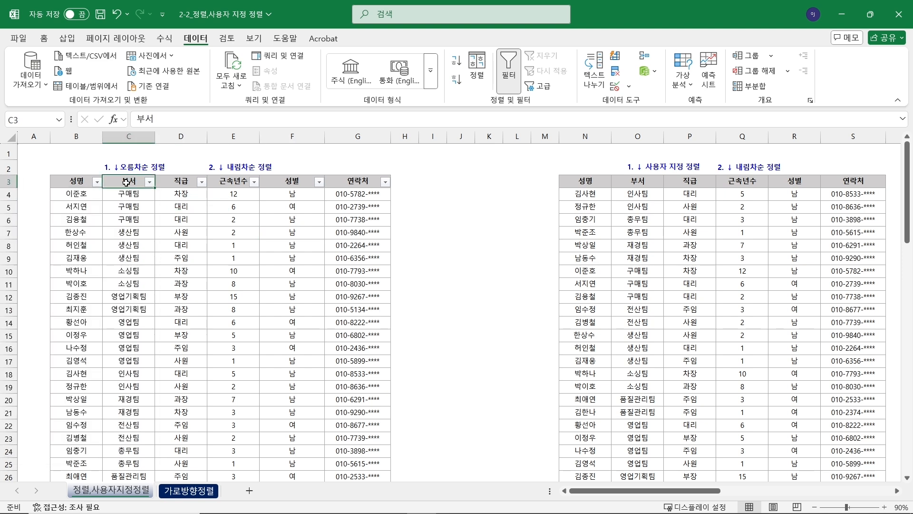
left_click(150, 182)
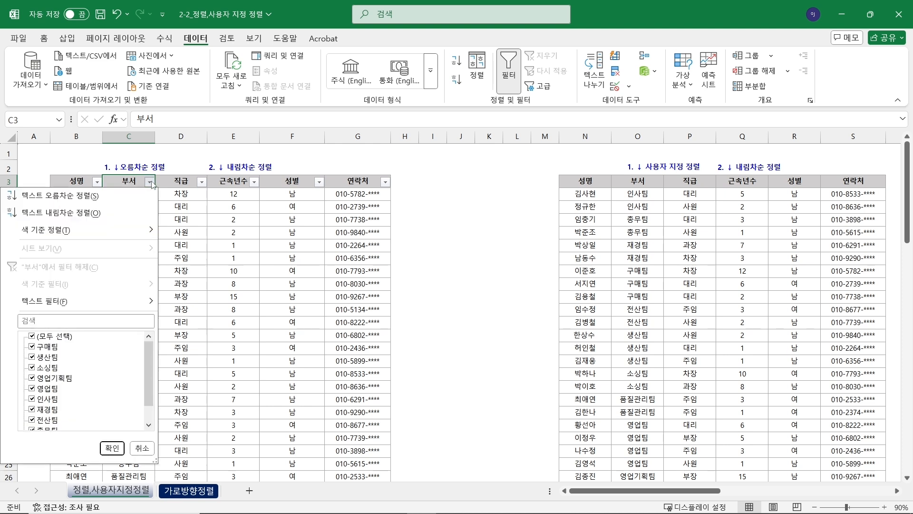
left_click(131, 198)
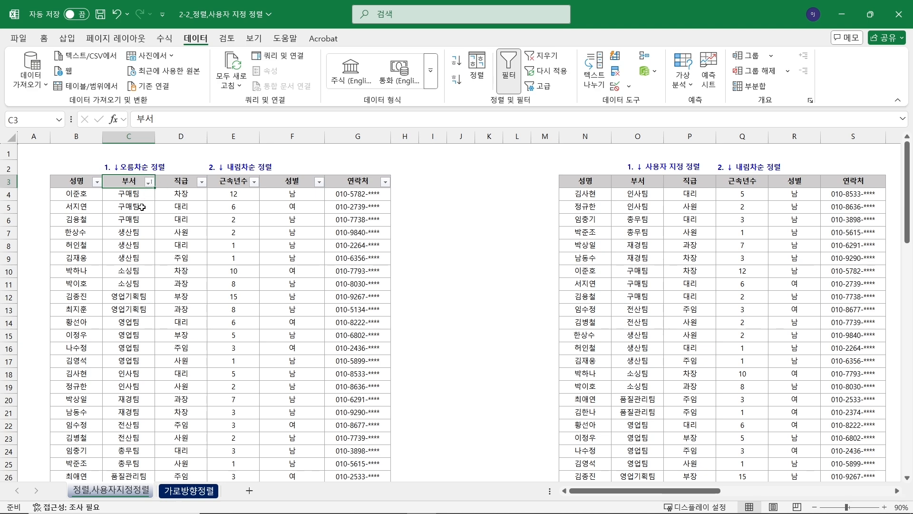
scroll(133, 321, "down", 5)
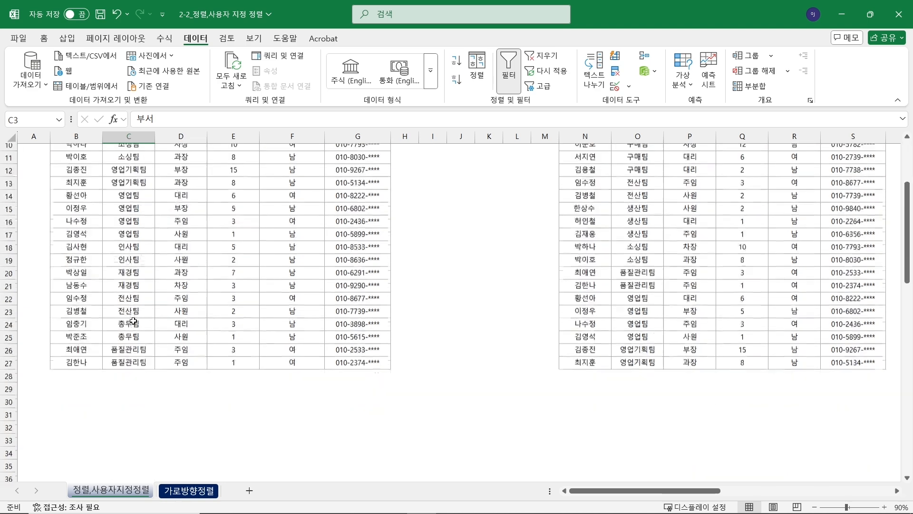
scroll(133, 321, "up", 5)
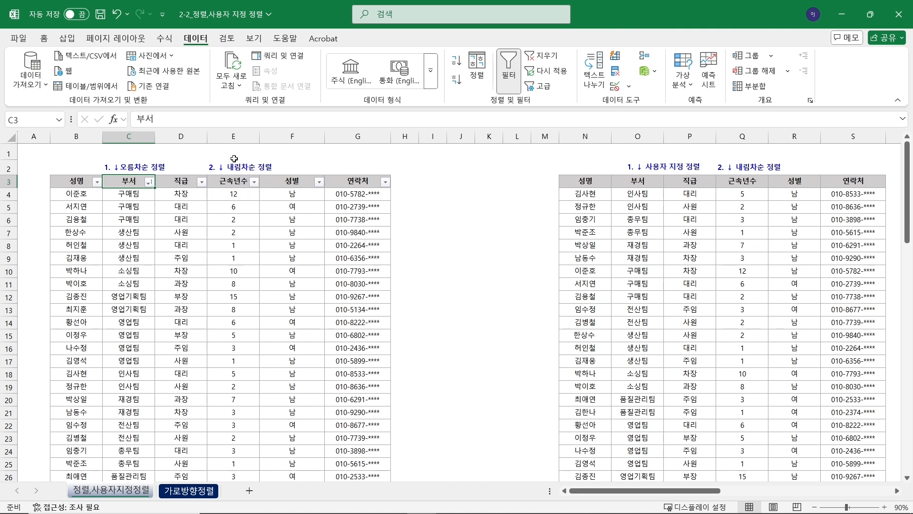
Sort the left table by the 근속년수 column in descending order using its header filter.
left_click_drag(124, 194, 118, 403)
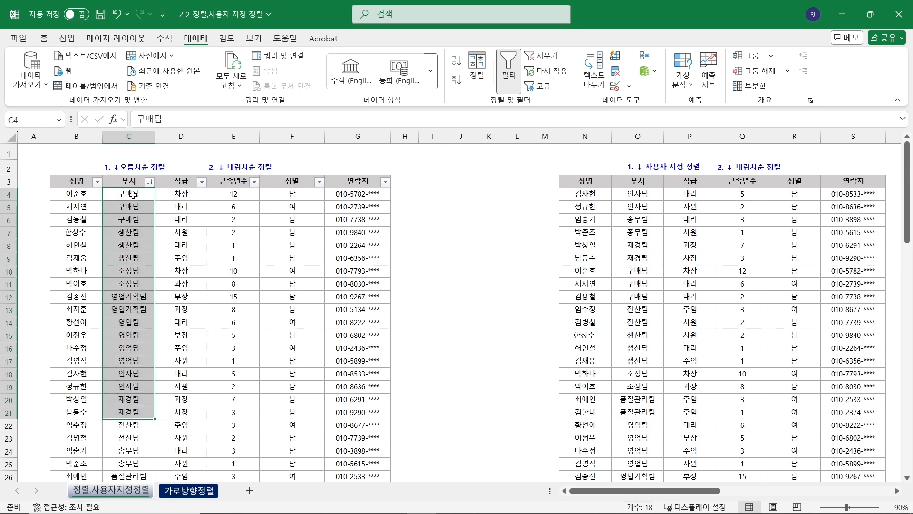
left_click_drag(132, 195, 123, 273)
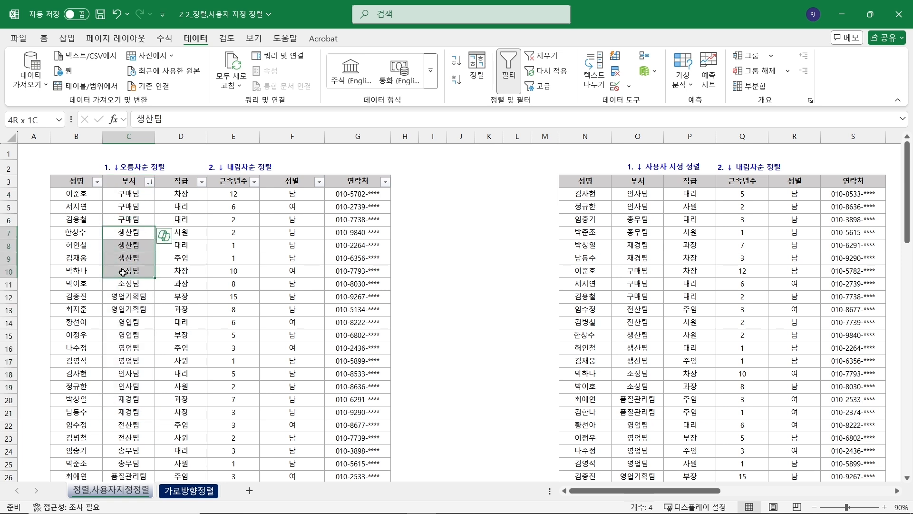
left_click(236, 180)
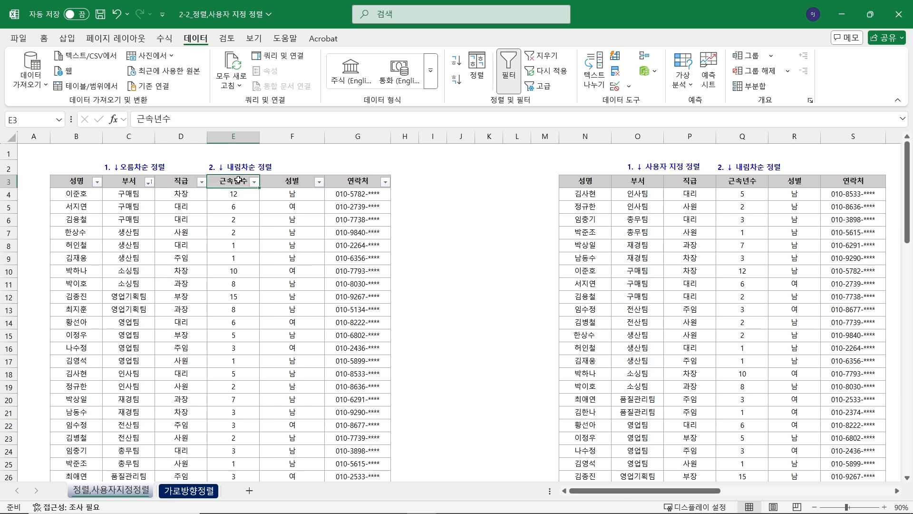
left_click_drag(234, 193, 227, 252)
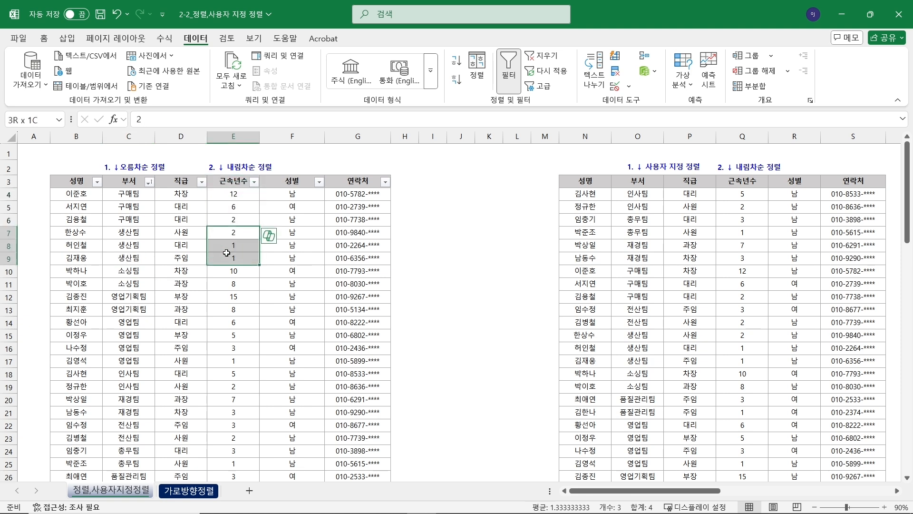
left_click_drag(227, 253, 226, 253)
left_click(254, 182)
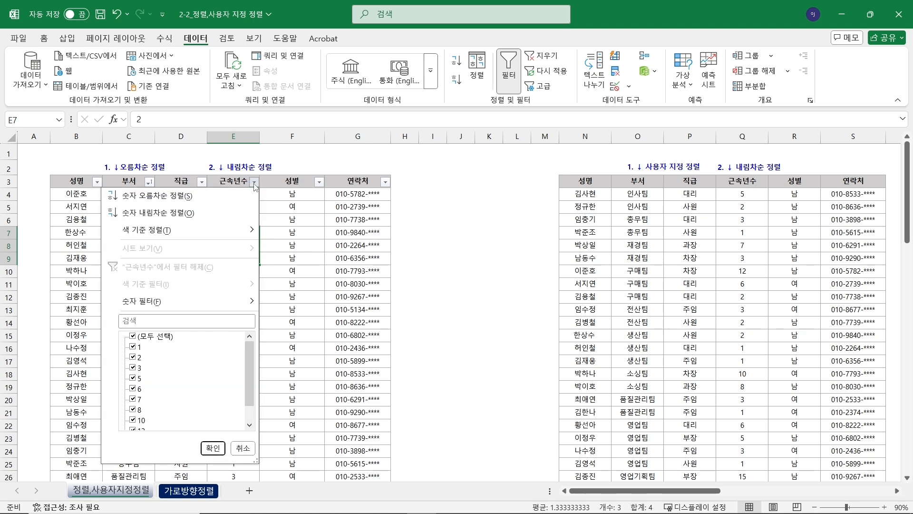
left_click(227, 218)
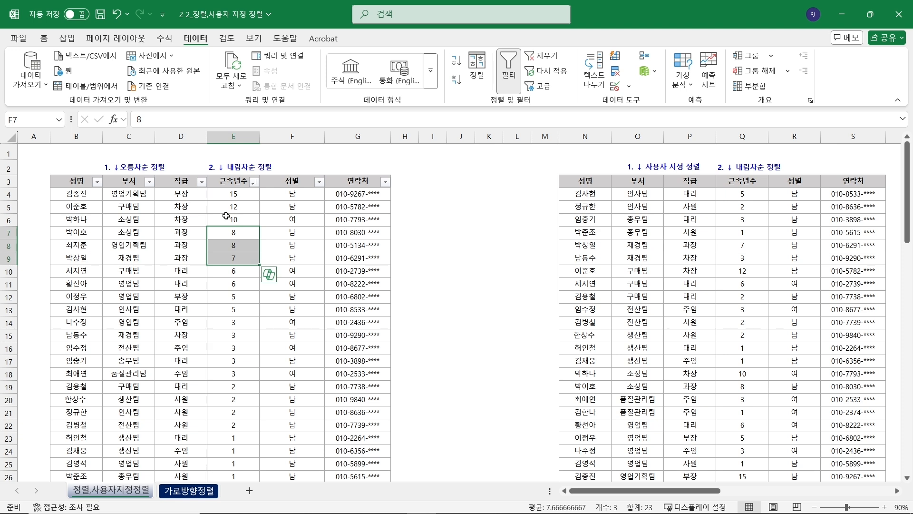
left_click_drag(233, 194, 230, 421)
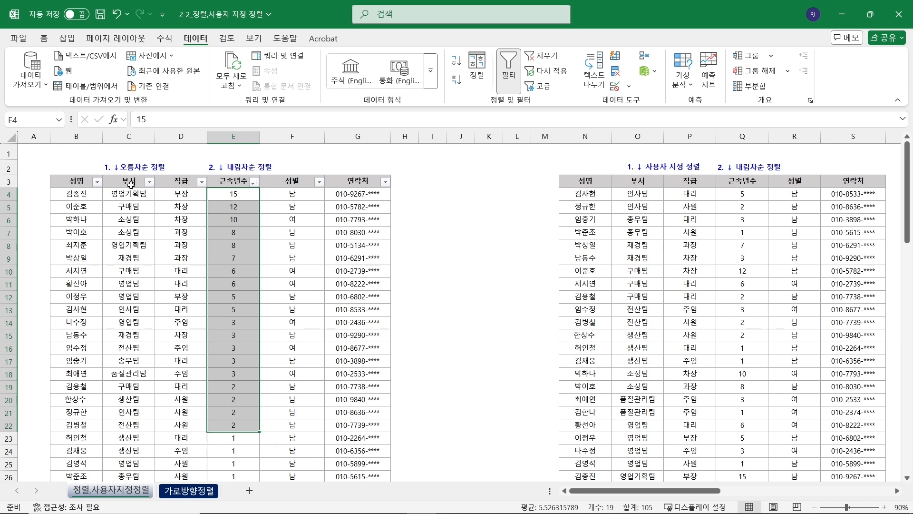
Remove the filters from header row B3:G3 of the left table.
left_click(149, 182)
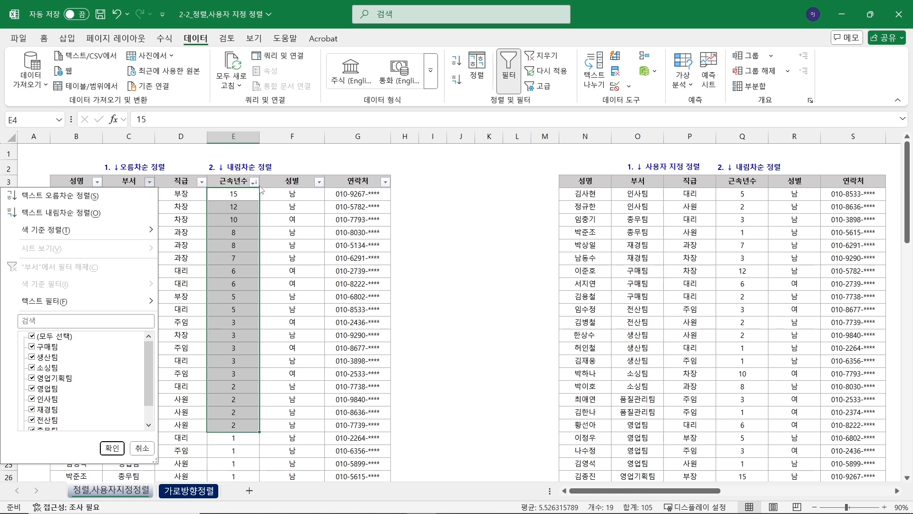
left_click(311, 223)
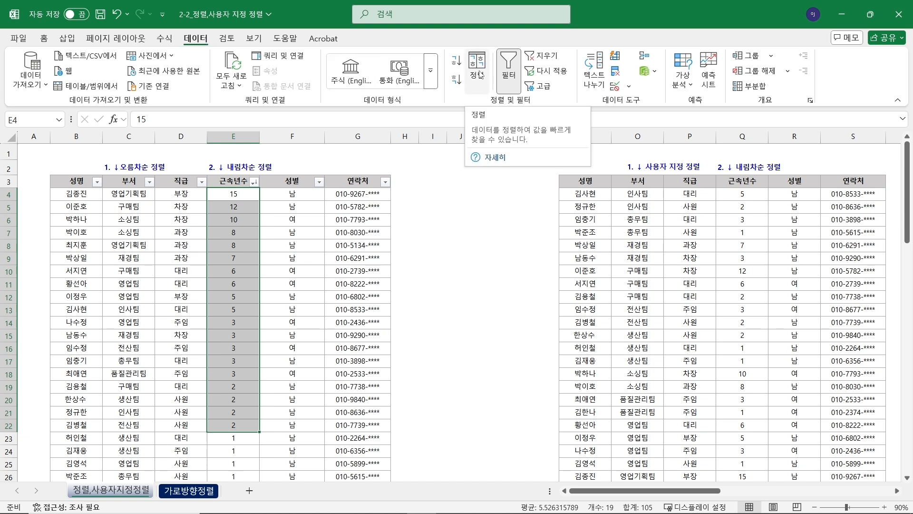
left_click(302, 283)
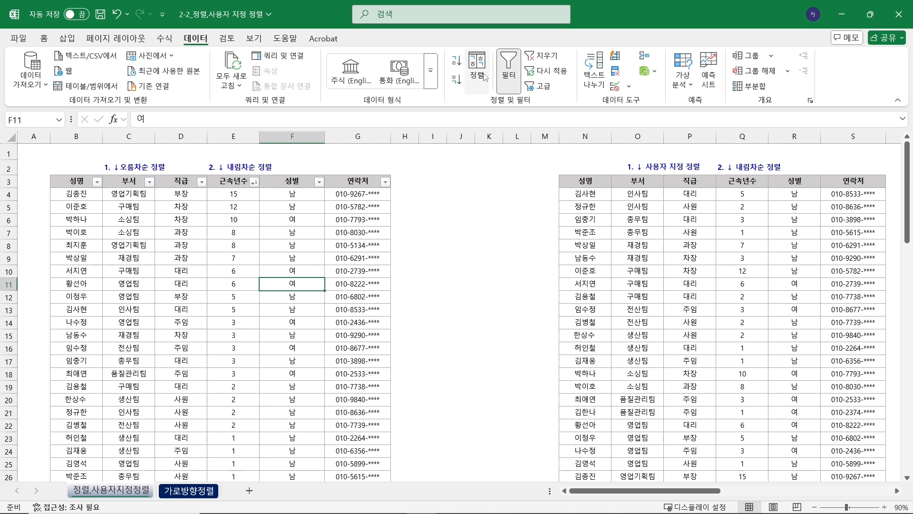
left_click_drag(69, 183, 362, 181)
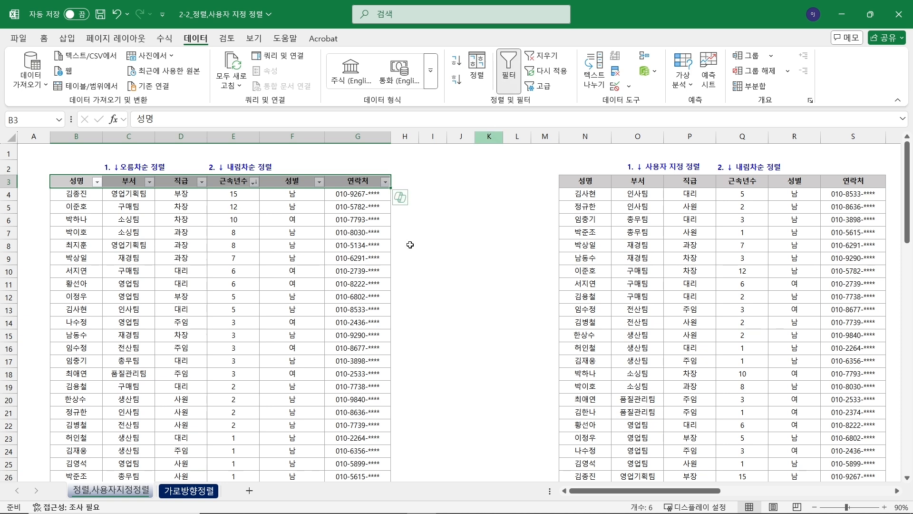
key("ctrl+shift+l")
left_click(471, 299)
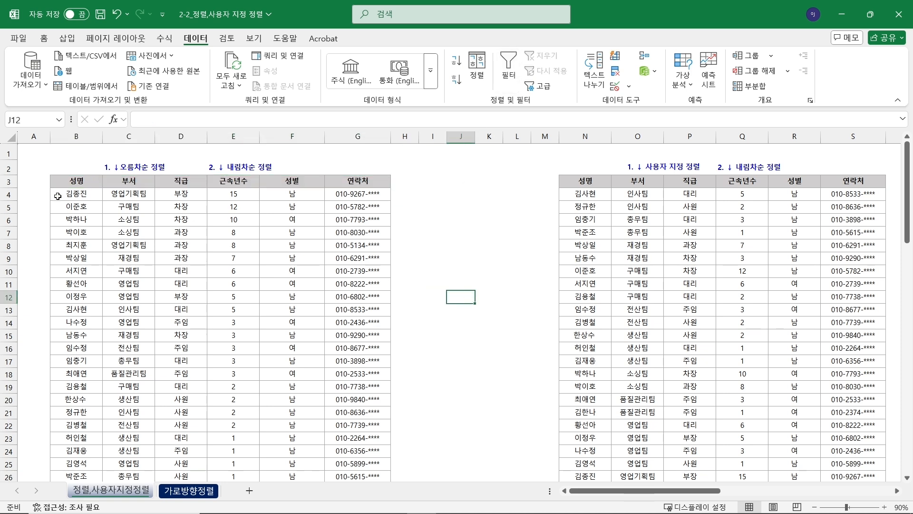
Start a multi-level sort on the left table's data rows B4:G27 with 부서 ascending as the first criterion.
left_click_drag(76, 181, 360, 176)
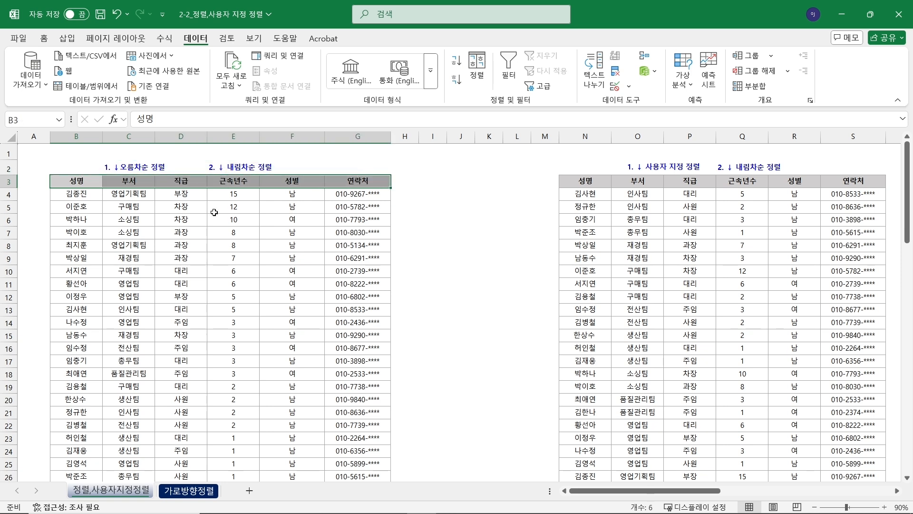
key("Down")
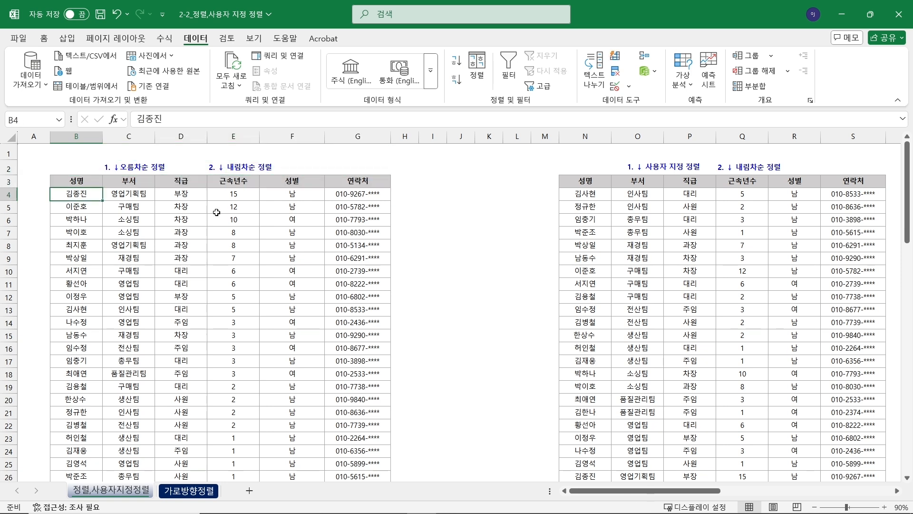
key("ctrl+shift+Right")
key("ctrl+shift+Down")
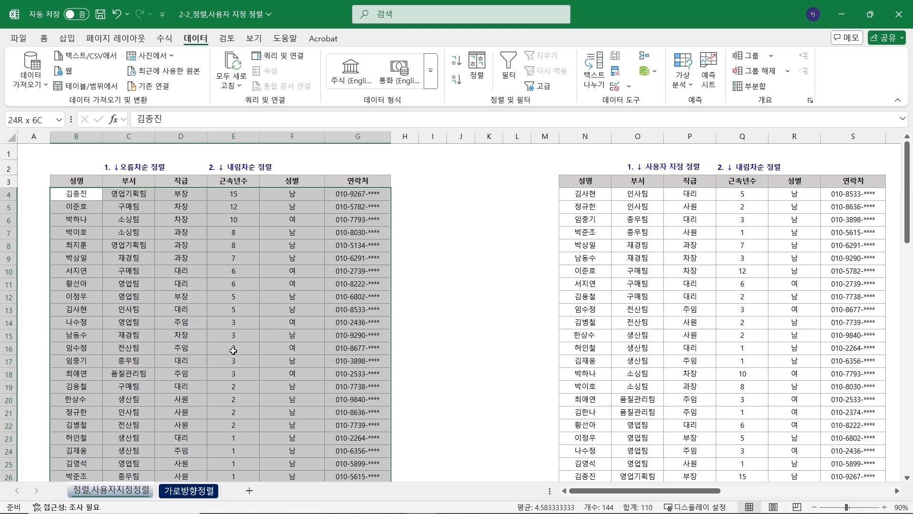
left_click(477, 64)
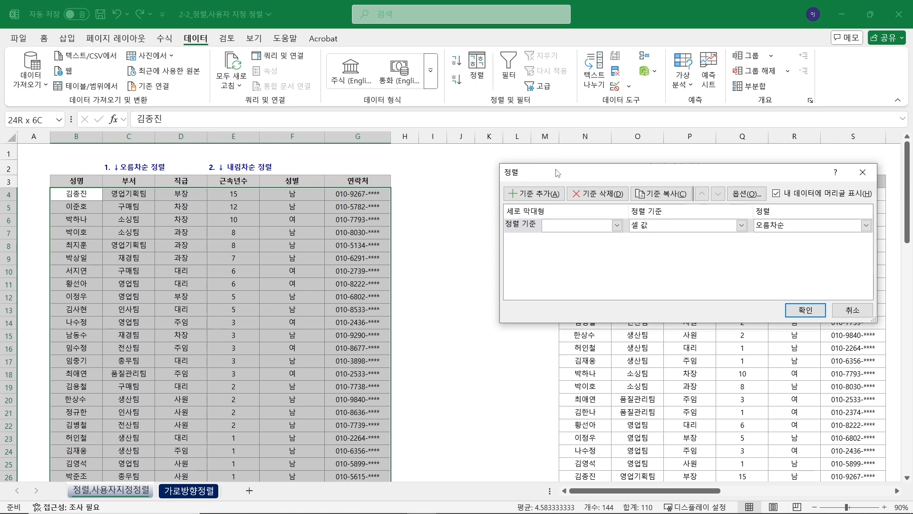
left_click_drag(515, 200, 461, 218)
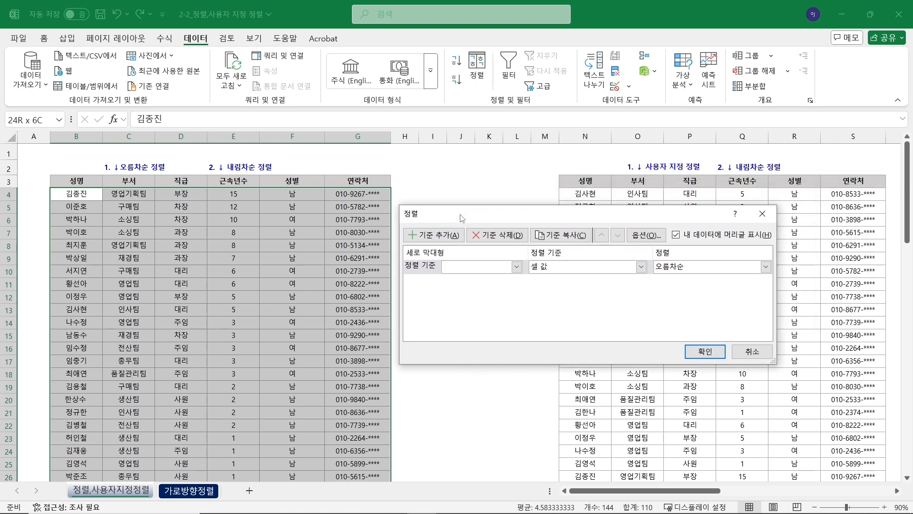
left_click(519, 268)
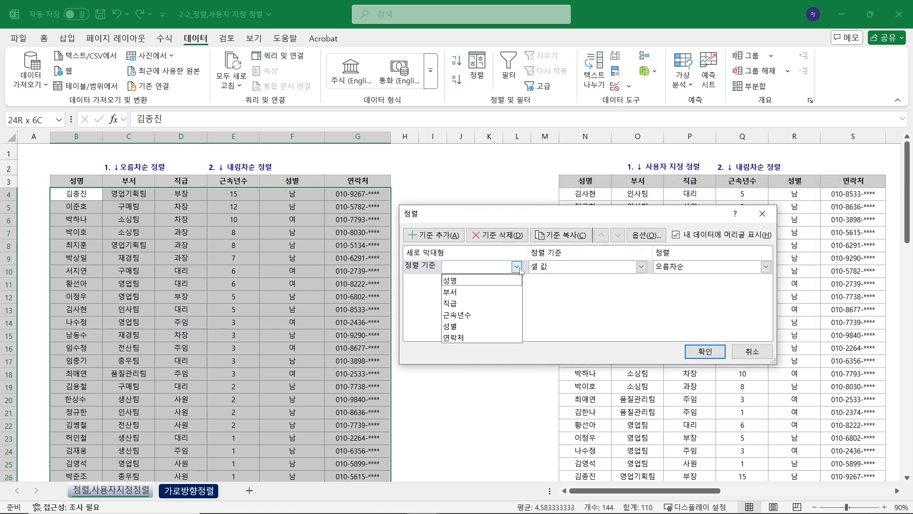
left_click(504, 292)
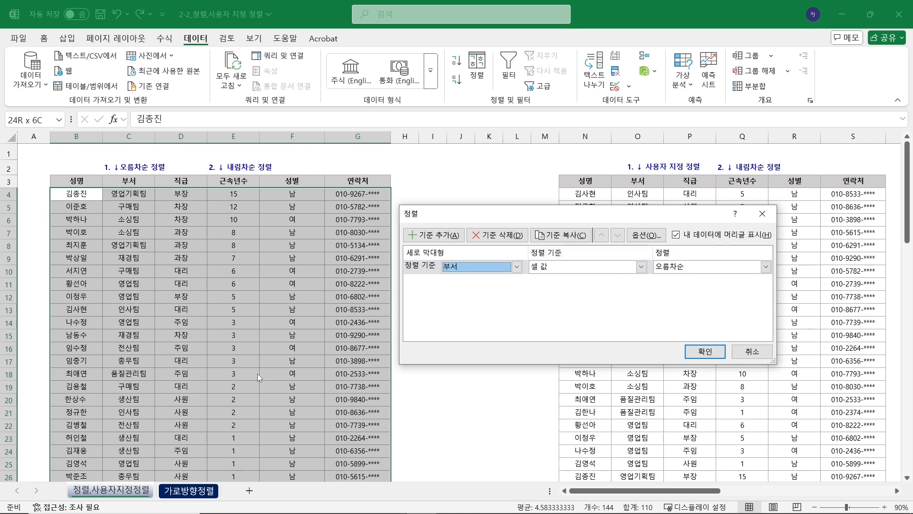
Add 근속년수 in descending order (내림차순) as the second sort criterion and apply the sort.
left_click(432, 235)
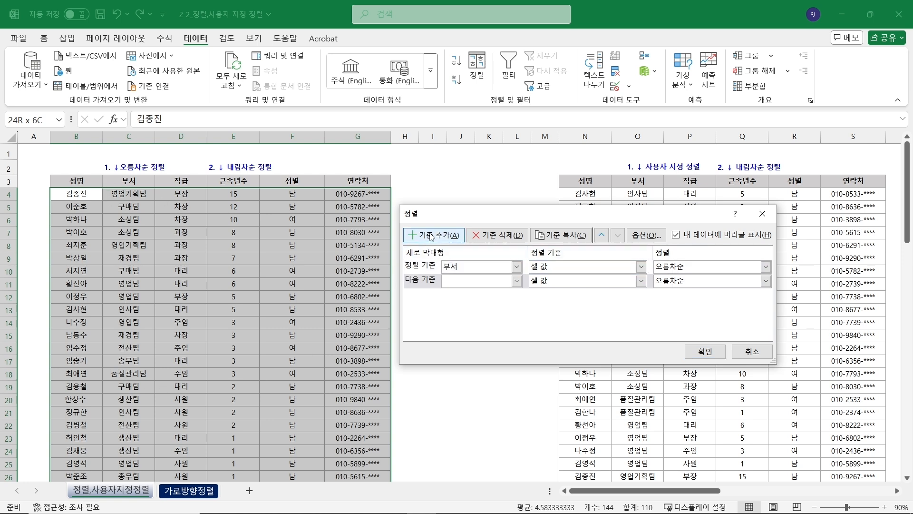
left_click(517, 281)
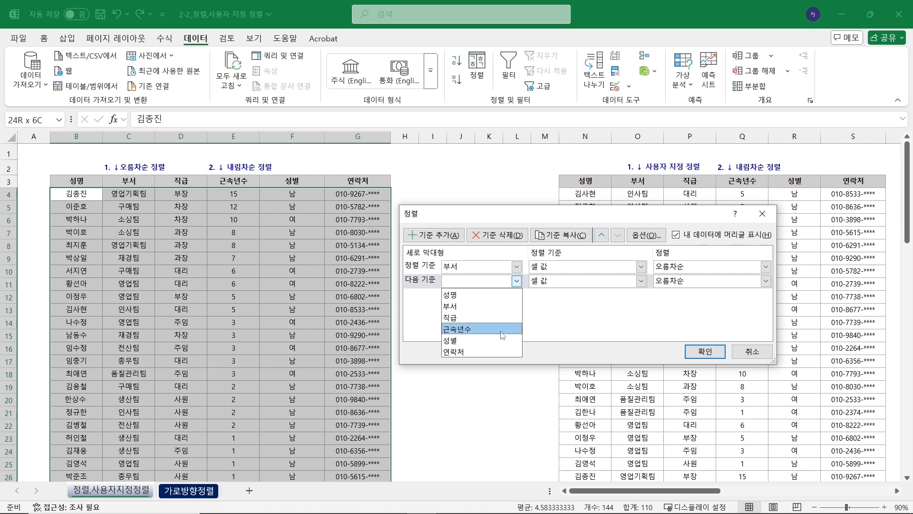
left_click(457, 329)
left_click(678, 282)
left_click(682, 306)
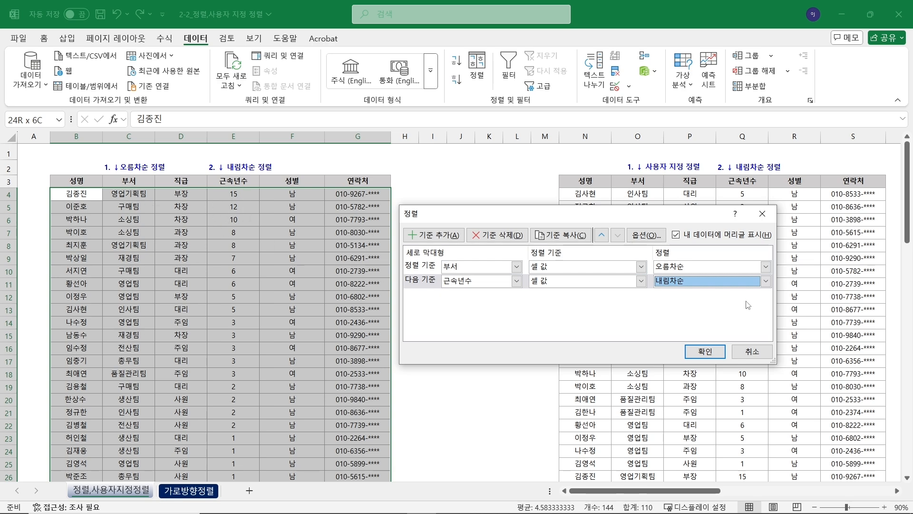
left_click(705, 352)
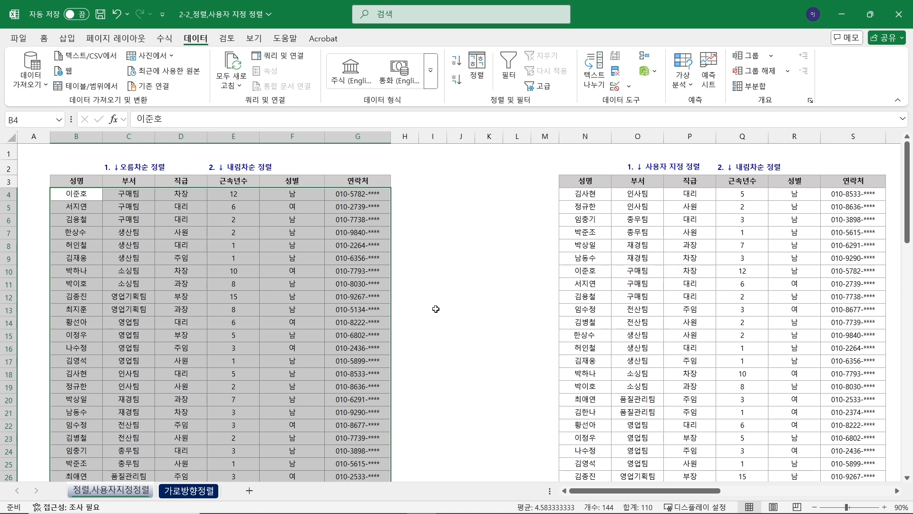
Examine the left table's 부서 groups and the order of 근속년수 values within each group.
left_click(449, 232)
left_click_drag(127, 194, 130, 220)
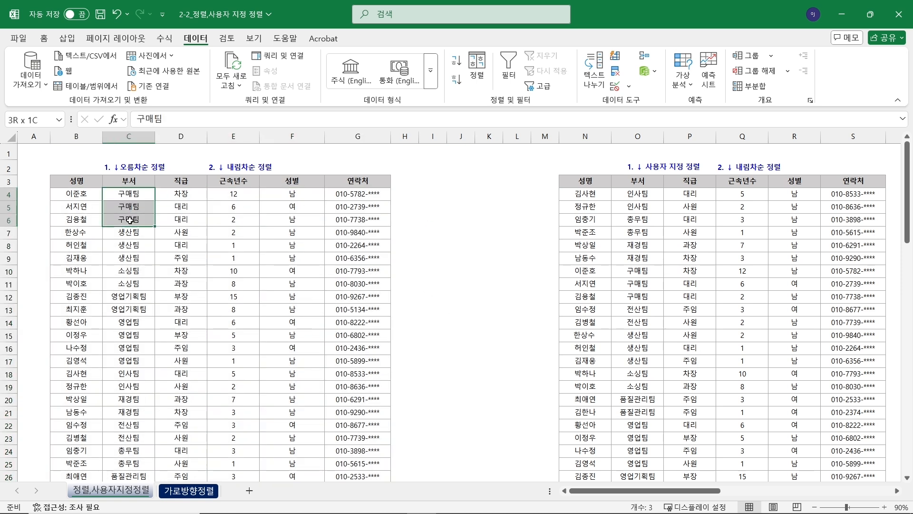
left_click_drag(219, 193, 226, 221)
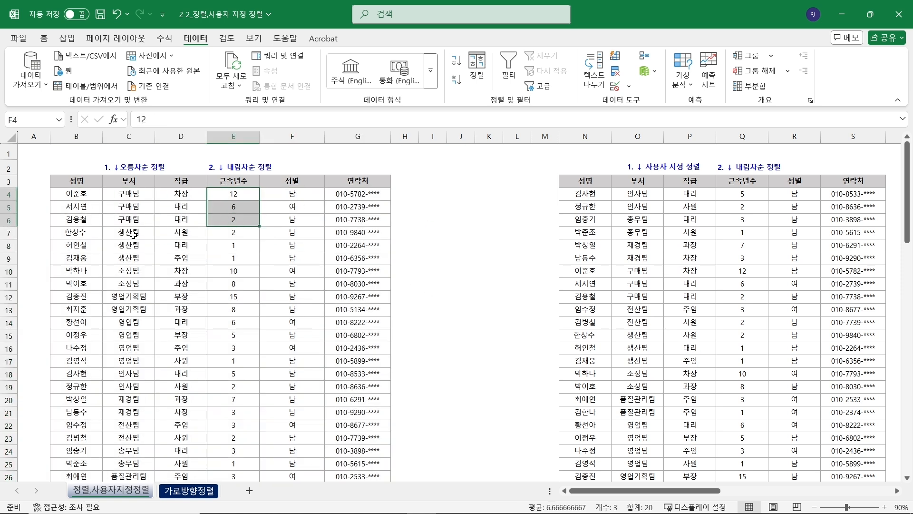
left_click_drag(134, 234, 135, 260)
left_click_drag(228, 232, 210, 260)
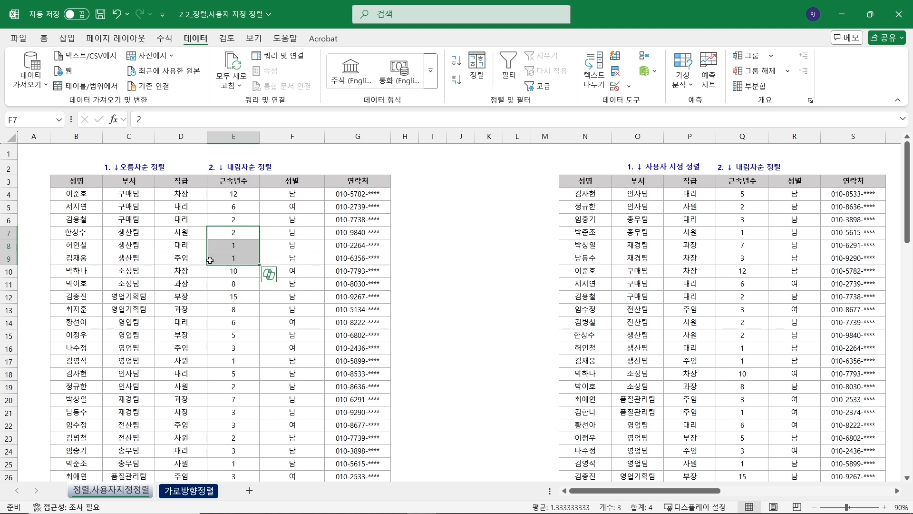
left_click_drag(135, 269, 145, 284)
left_click_drag(230, 271, 243, 314)
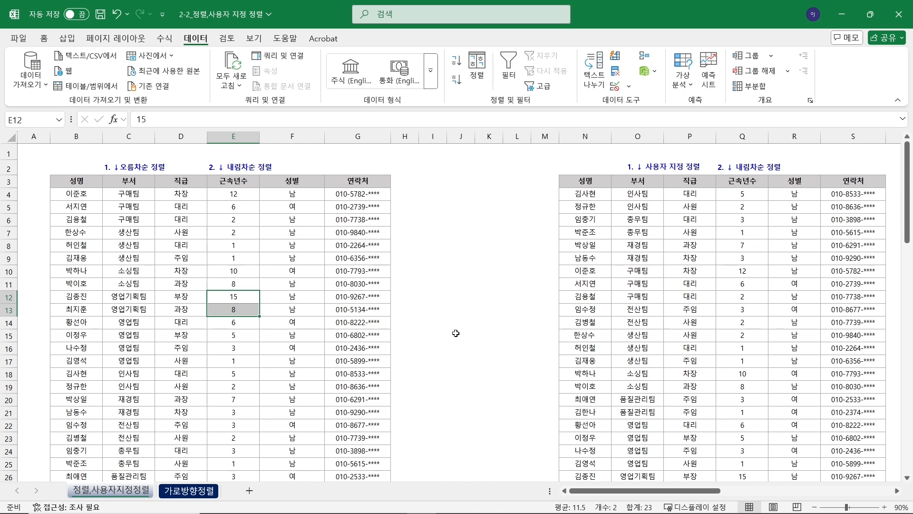
Enter the rank order 부장, 차장, 과장, 대리, 주임, 사원 in cells K4:K9 between the two tables.
left_click(465, 274)
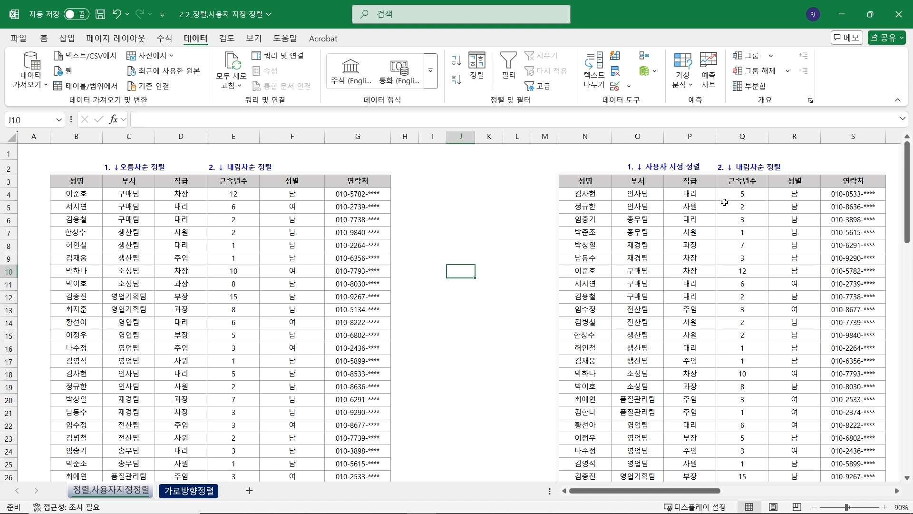
left_click(700, 178)
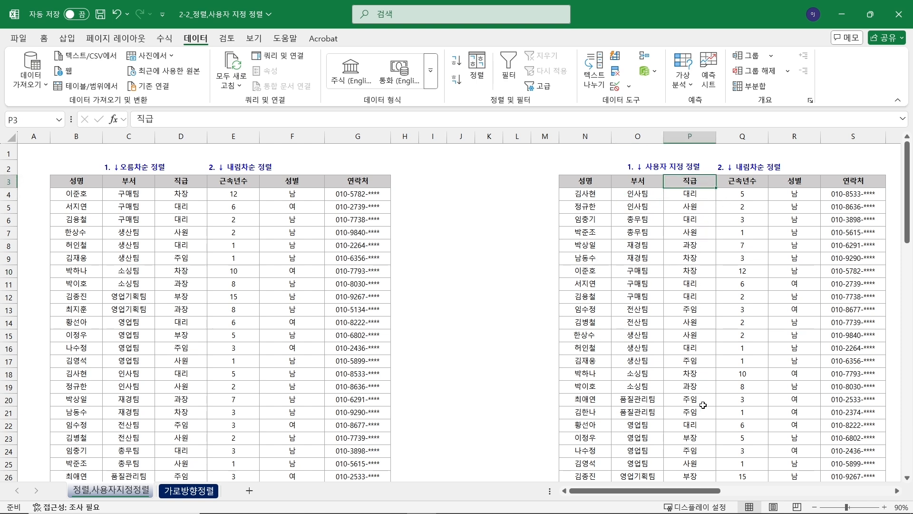
left_click(489, 195)
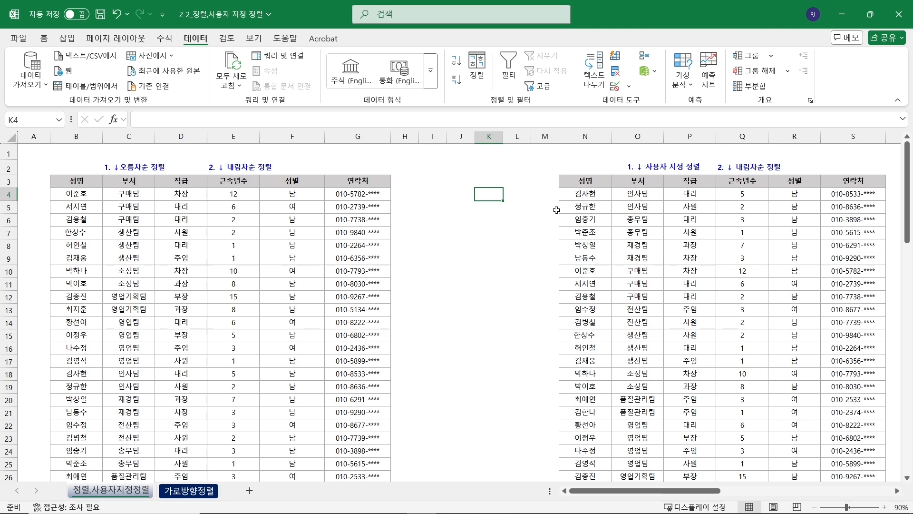
type("QN")
key("BackSpace")
key("BackSpace")
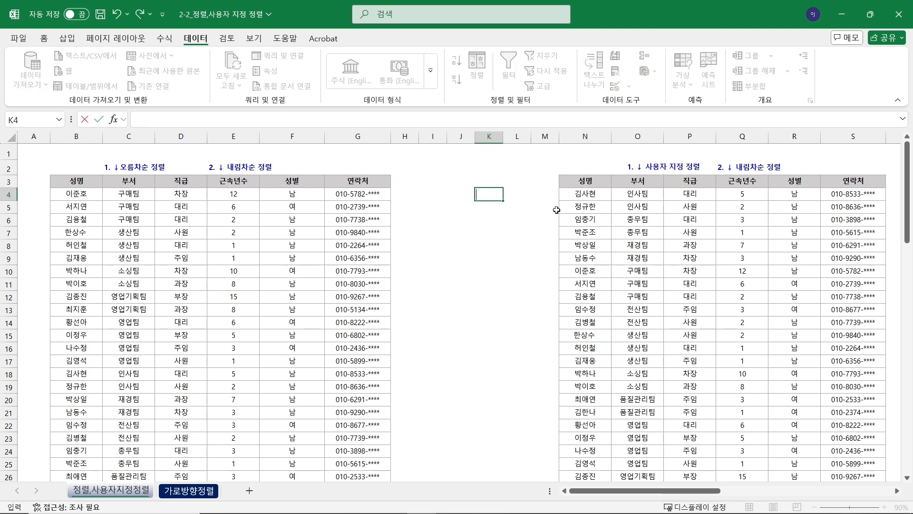
type("부장")
key("Return")
type("차장")
key("Return")
type("과장")
key("Return")
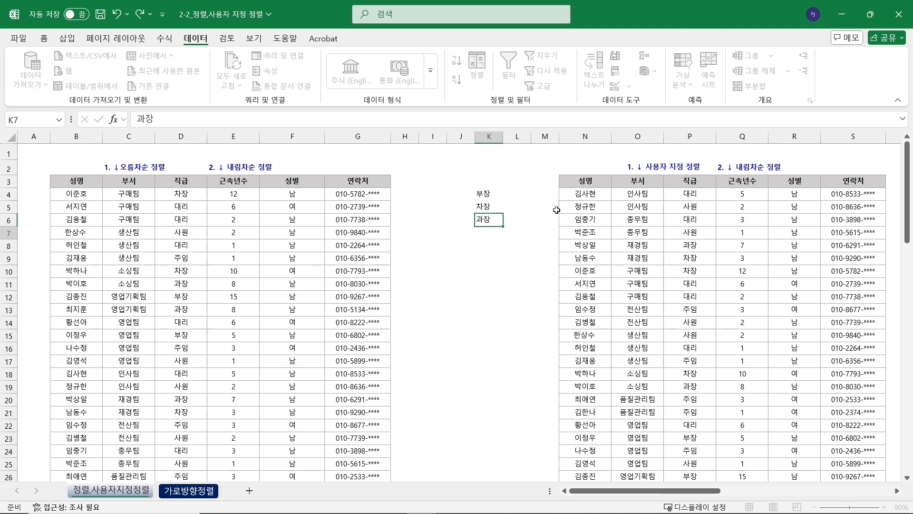
type("대리")
key("Return")
type("주임")
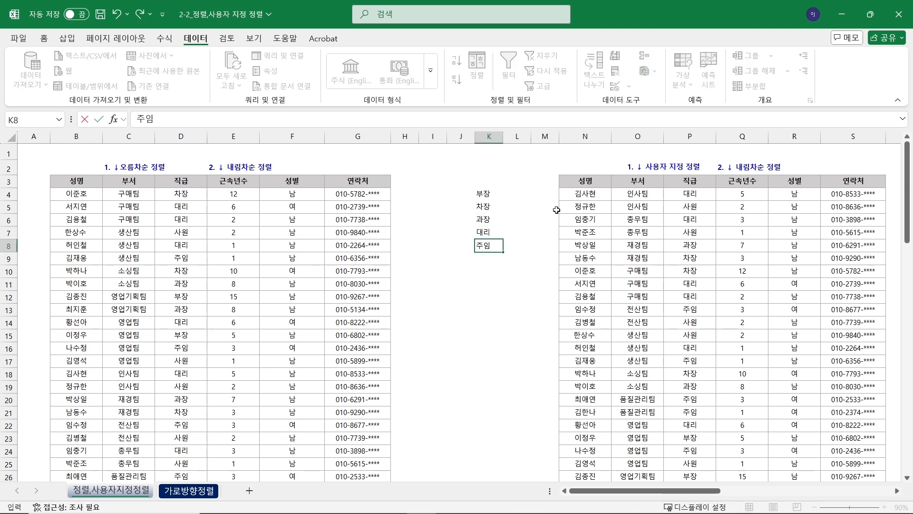
key("Return")
type("사원")
key("Return")
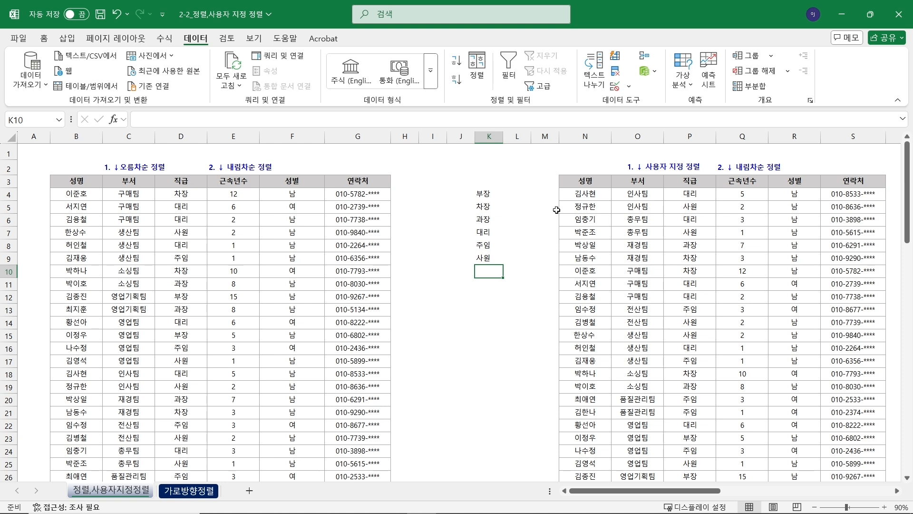
left_click_drag(478, 193, 481, 259)
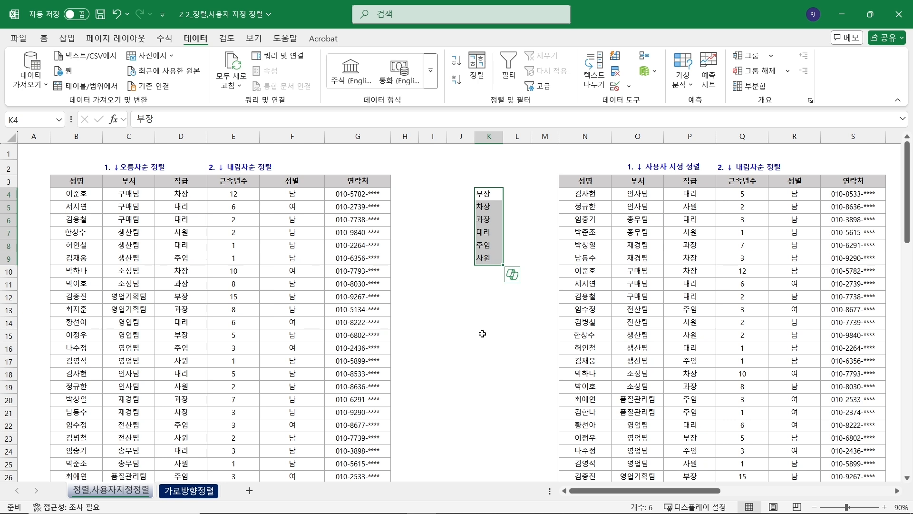
Start a multi-level sort on the right table's data rows N4:S27 without a header row, with column P (직급) as the first criterion.
left_click(600, 181)
key("Down")
key("ctrl+shift+Right")
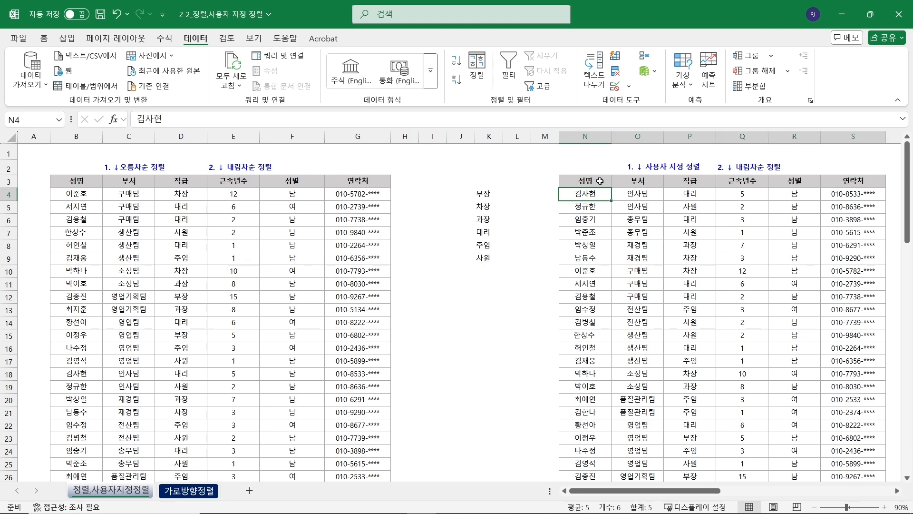
key("ctrl+shift+Down")
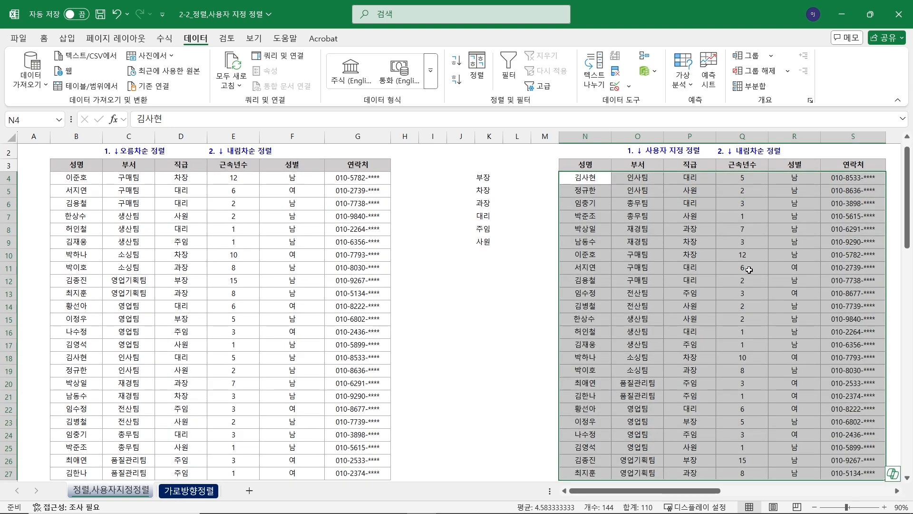
left_click(477, 70)
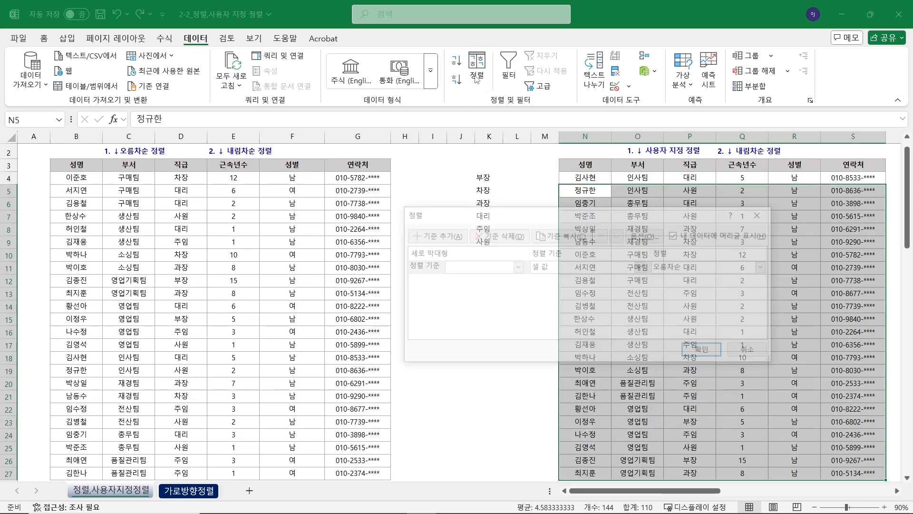
left_click_drag(576, 214, 346, 236)
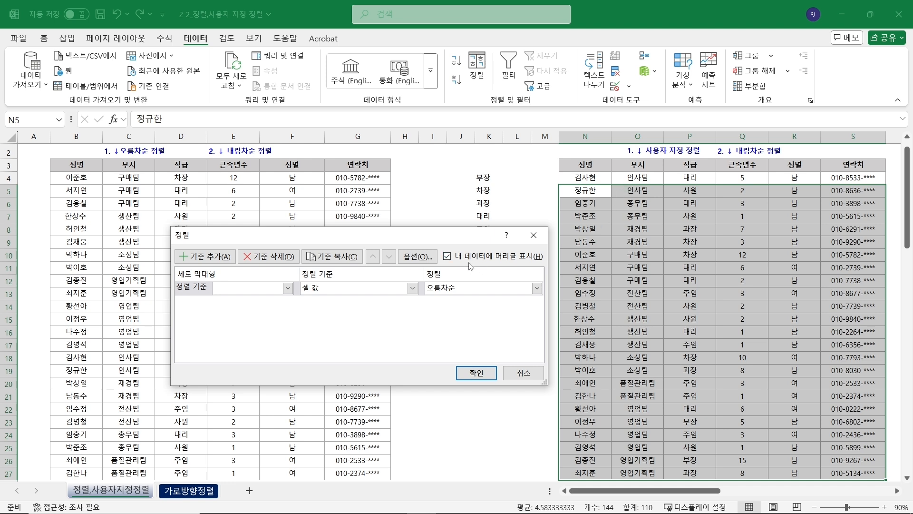
left_click(447, 257)
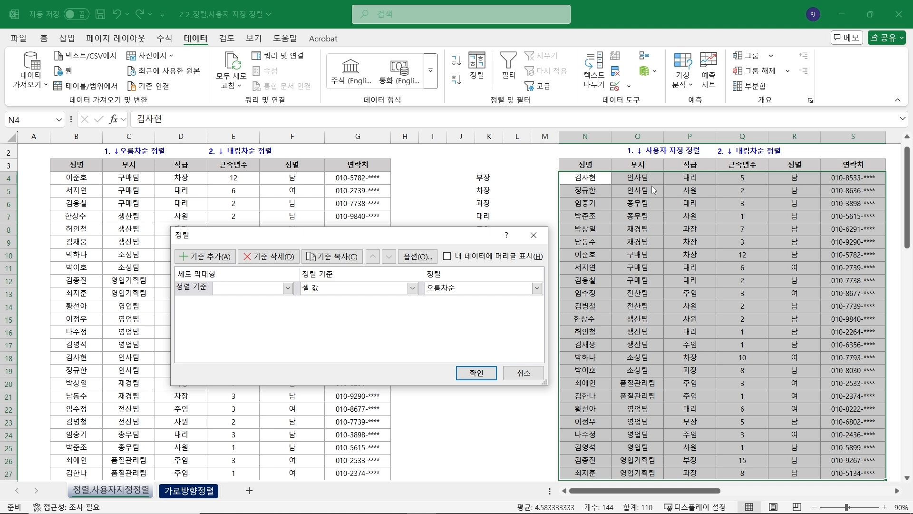
left_click(288, 289)
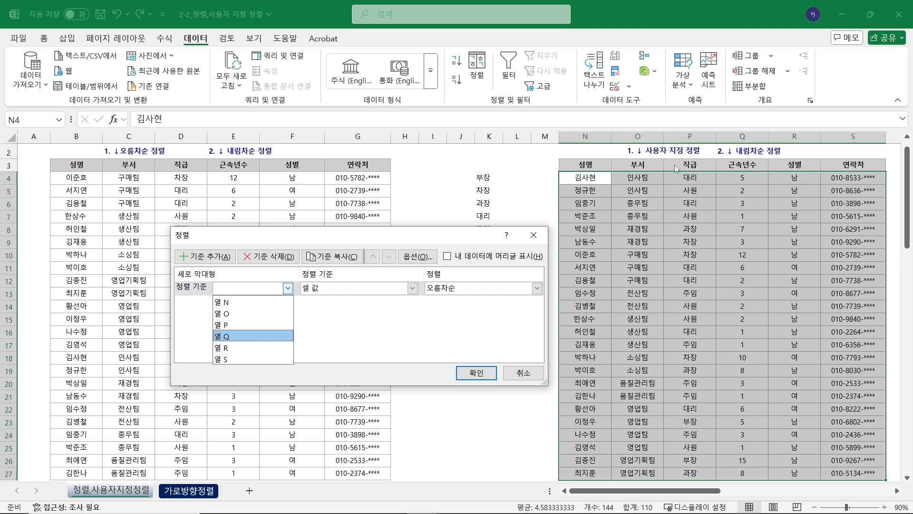
left_click(255, 326)
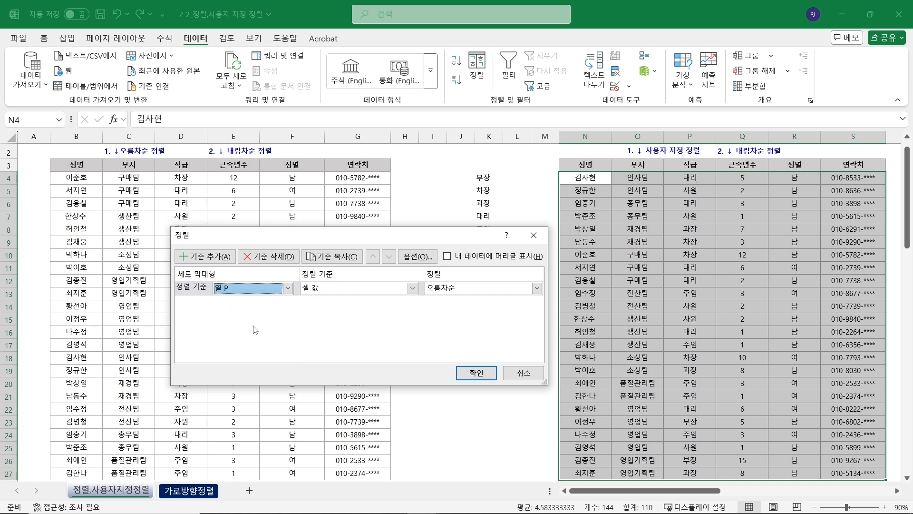
Choose a custom list (사용자 지정 목록) as the sort order of the column P criterion.
left_click(537, 288)
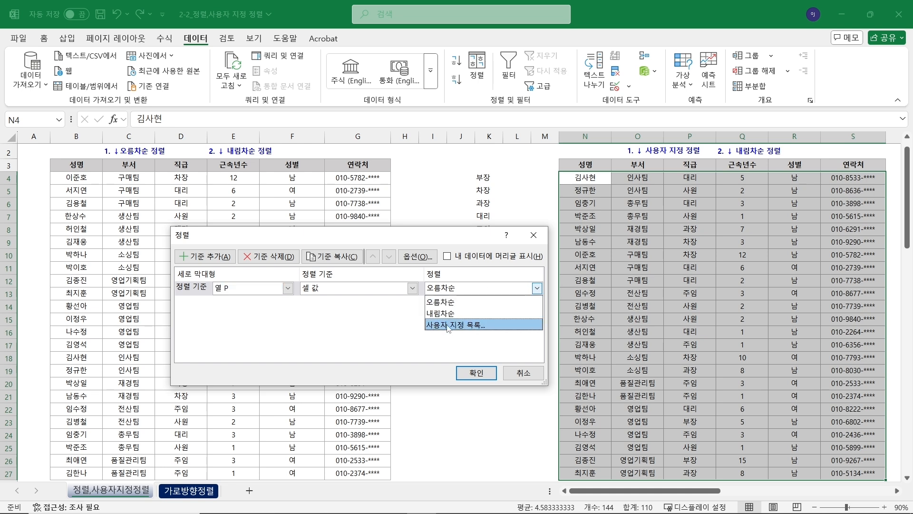
left_click(473, 327)
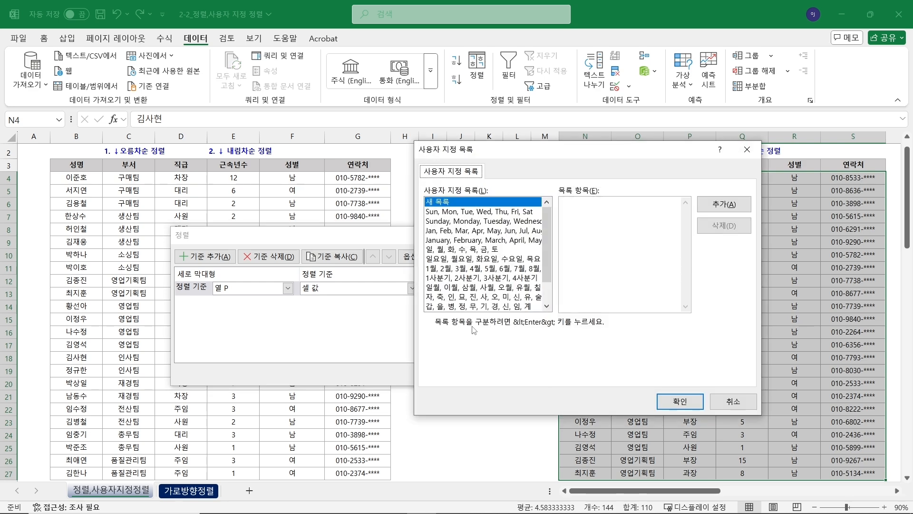
left_click_drag(502, 159, 324, 131)
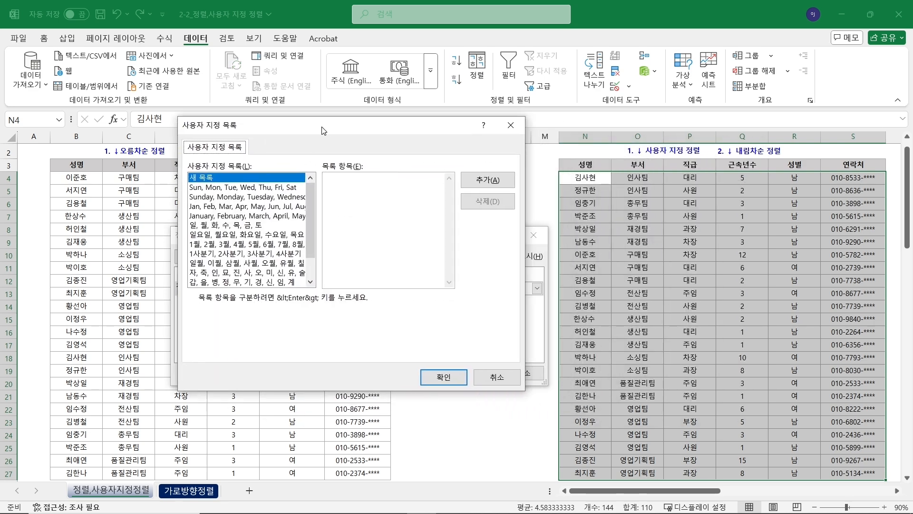
Examine the items of the predefined custom lists, such as the weekday, month and quarter lists.
left_click(263, 199)
left_click(265, 215)
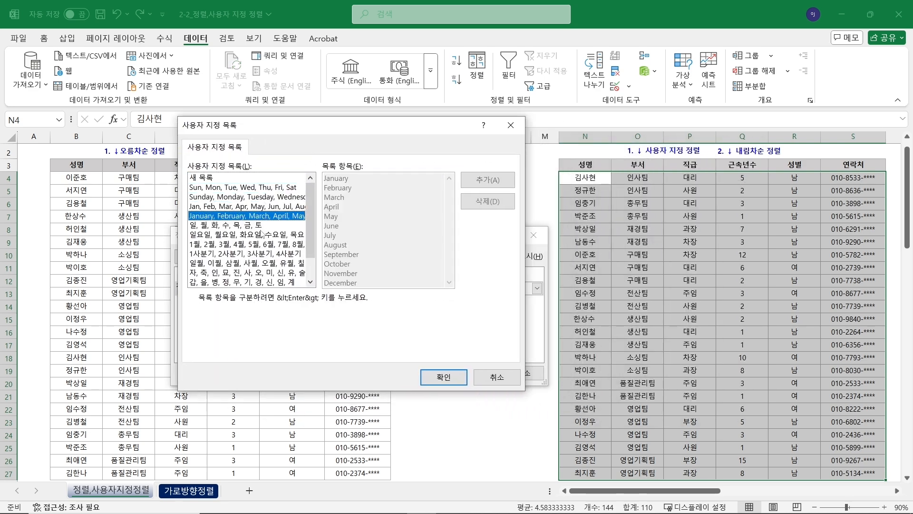
left_click(266, 234)
left_click(268, 253)
left_click(273, 213)
left_click(275, 197)
left_click(272, 225)
left_click(272, 244)
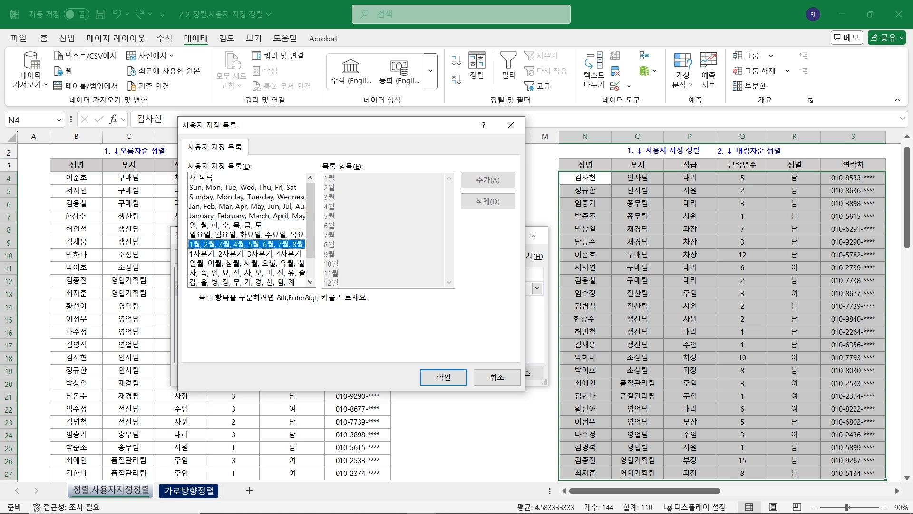
left_click(273, 263)
left_click(274, 226)
left_click(279, 198)
scroll(312, 230, "down", 1)
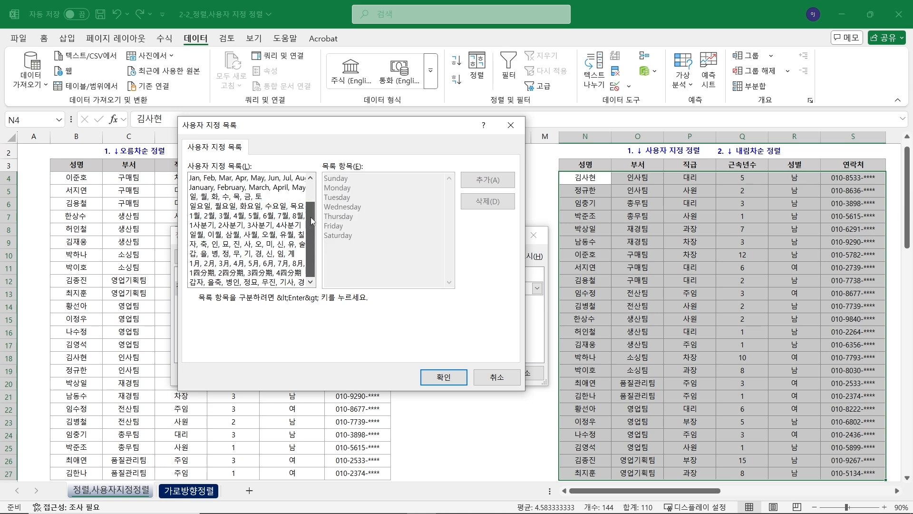
left_click_drag(312, 218, 318, 183)
Create a new custom list 부장, 차장, 과장, 대리, 주임, 사원 and use it as the order for column P.
left_click(270, 179)
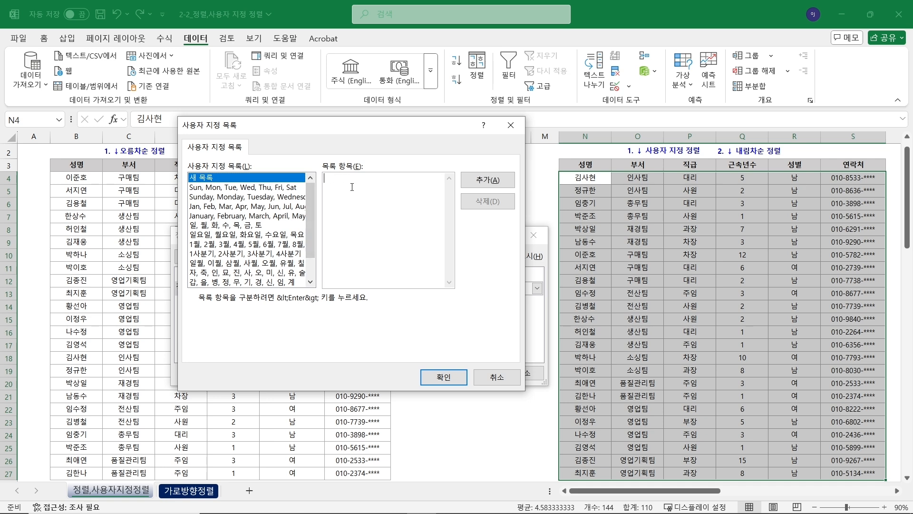
type("부자")
type(",차장")
type("차장")
type("과장")
key("Return")
type("대리")
key("Return")
type("주임")
key("Return")
type("사원")
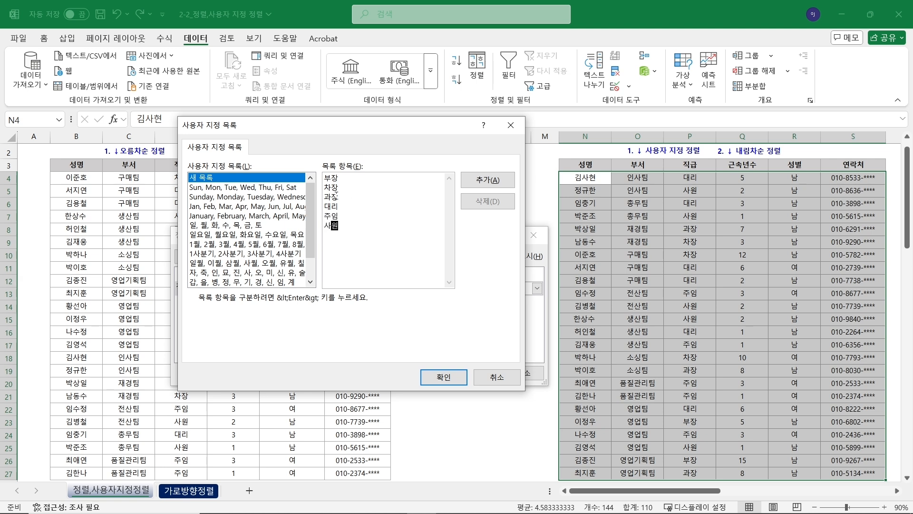
left_click(497, 182)
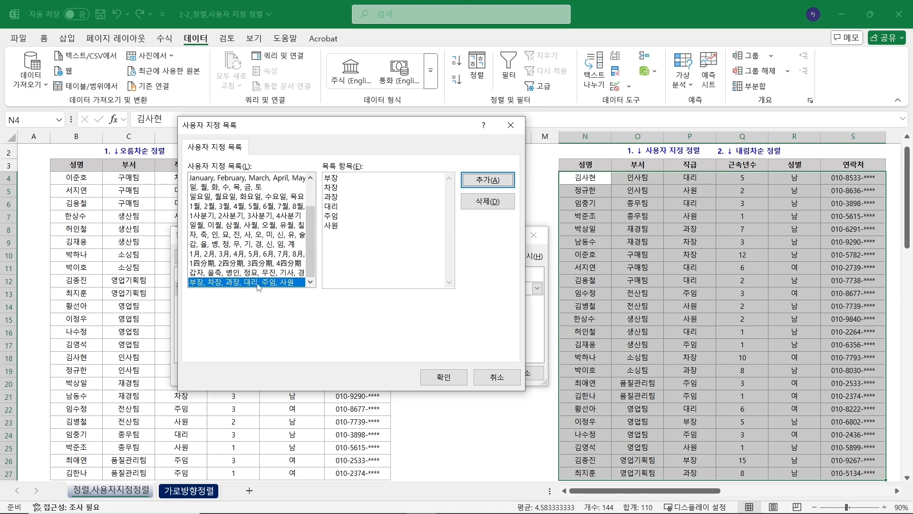
left_click(440, 381)
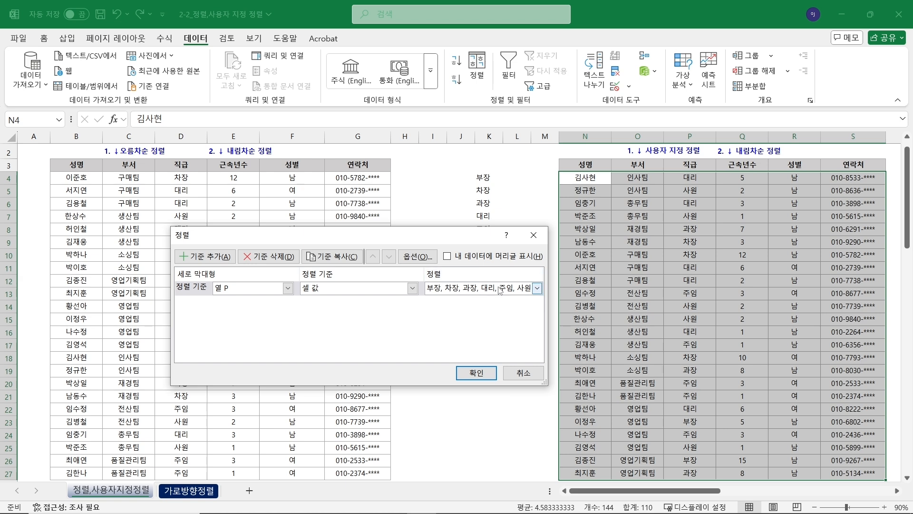
Add column Q (근속년수) in descending order (내림차순) as the second criterion and apply the sort to the right table.
left_click(215, 259)
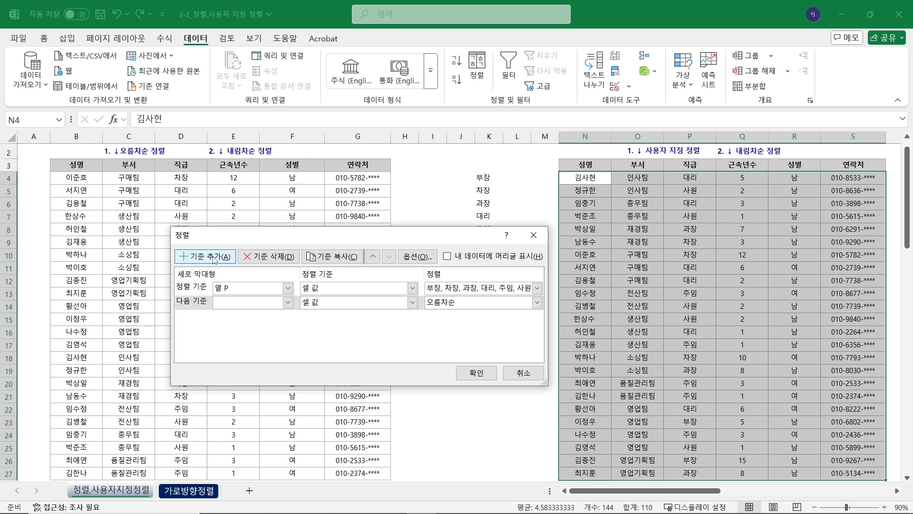
left_click(287, 302)
left_click(272, 352)
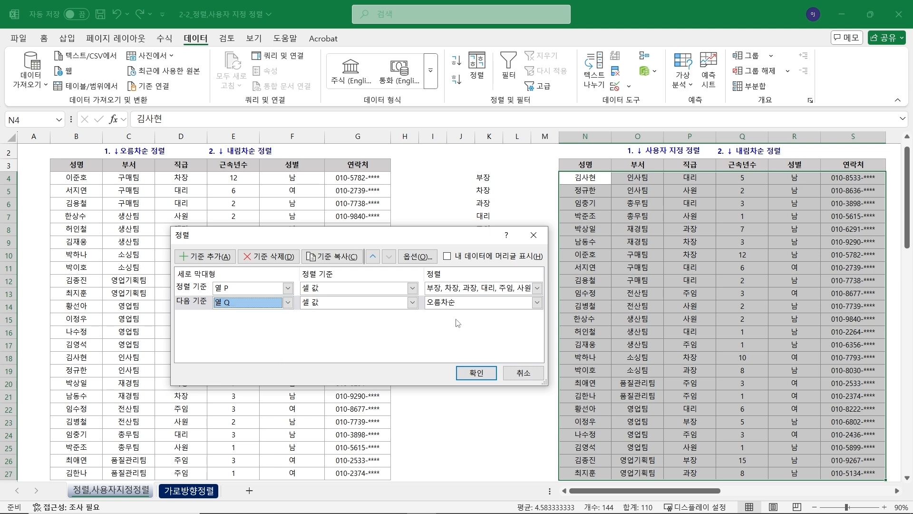
left_click(466, 305)
left_click(465, 328)
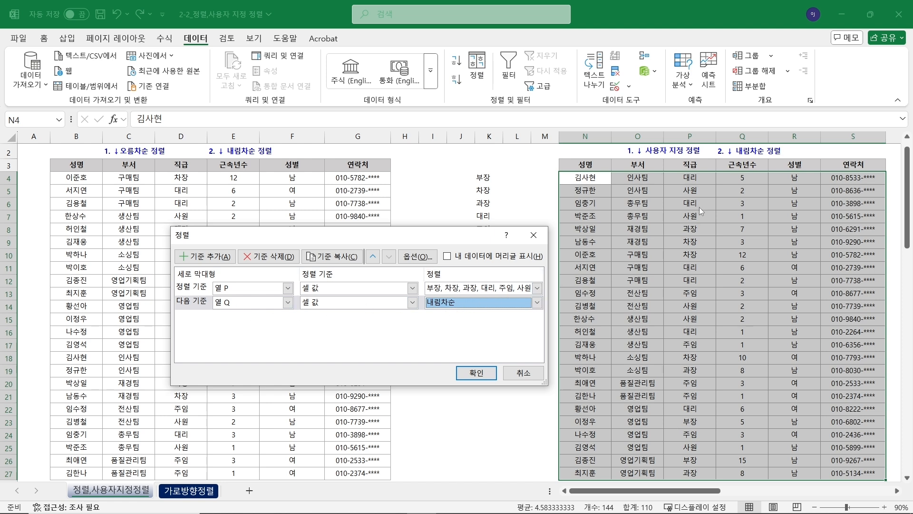
left_click(476, 372)
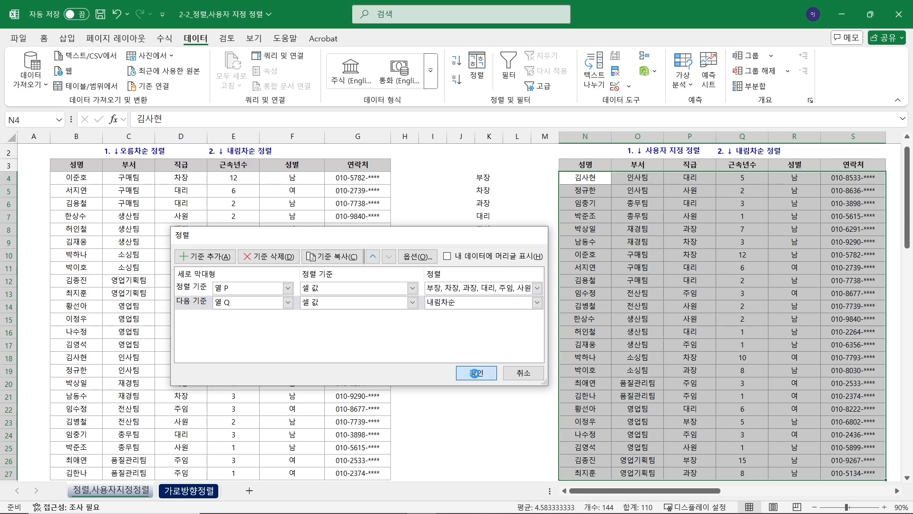
Examine the right table's 직급 order and the 근속년수 values within each rank.
left_click(745, 309)
left_click_drag(695, 180, 743, 221)
left_click_drag(696, 242, 745, 268)
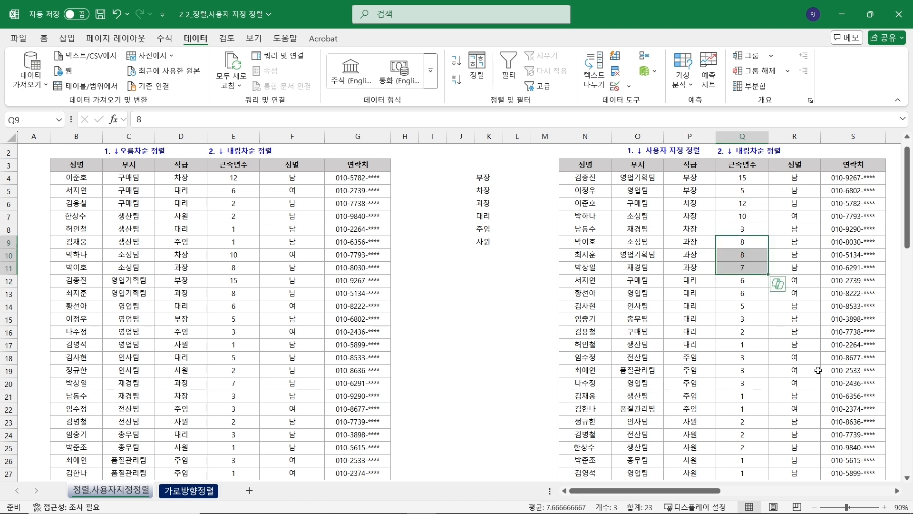
left_click(815, 346)
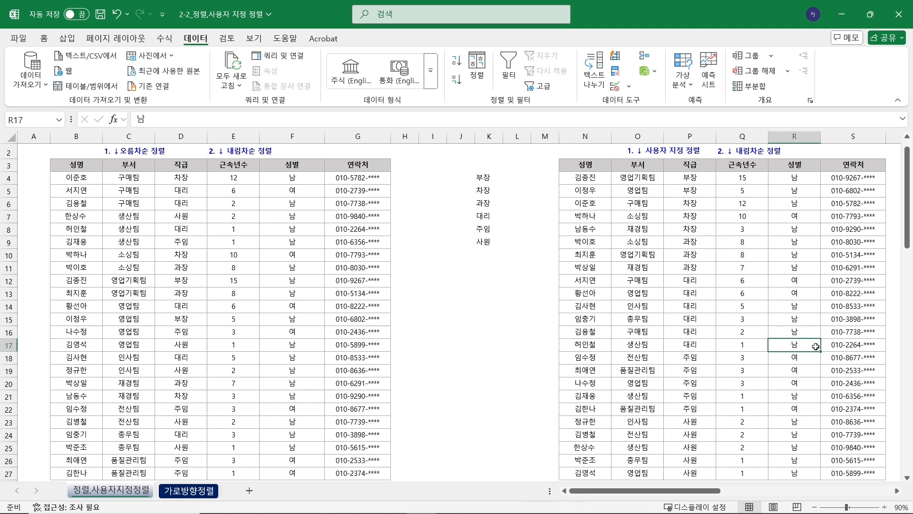
Examine the 사용자 지정 정렬 department list in U3:U13 and compare it with the right table's 부서 column.
left_click(897, 491)
left_click_drag(897, 491, 897, 491)
left_click(897, 490)
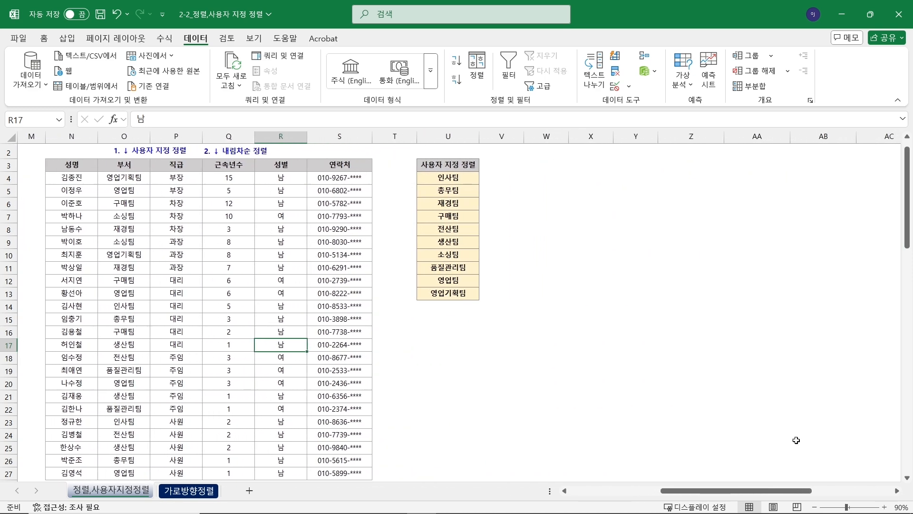
left_click(692, 293)
left_click(443, 165)
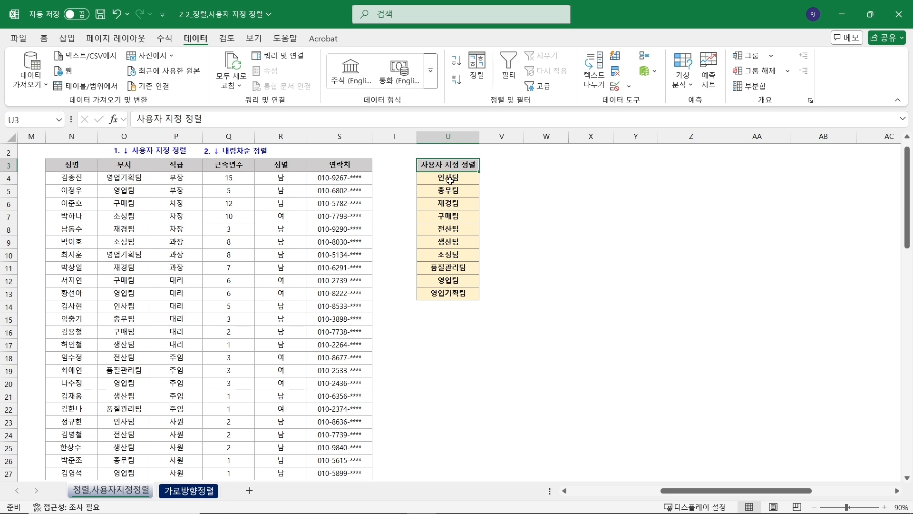
left_click_drag(448, 178, 453, 297)
left_click(127, 166)
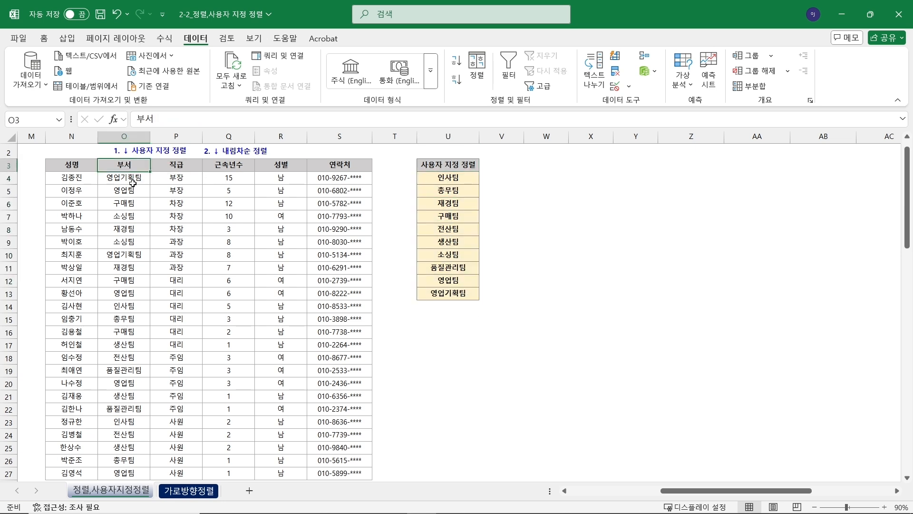
left_click_drag(125, 178, 117, 383)
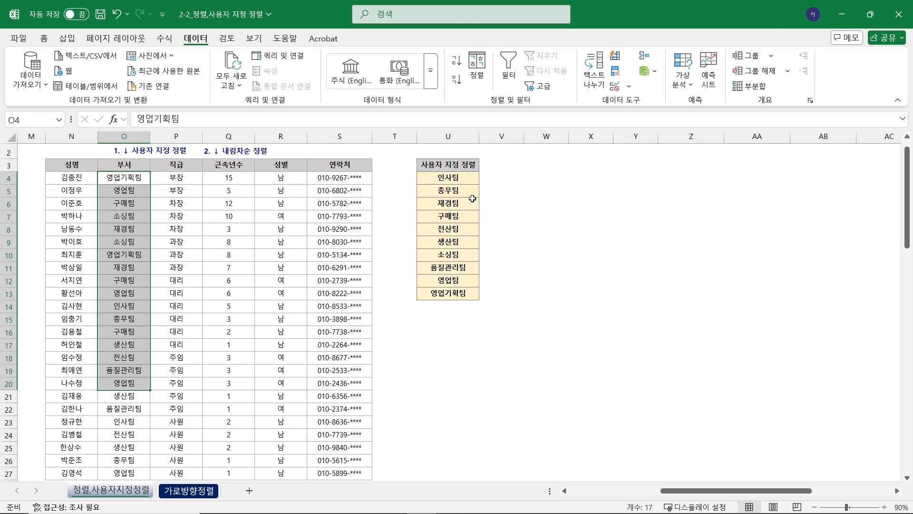
Select the right table's data N4:S27 and open the custom list editor (사용자 지정 목록 편집) from the advanced Excel options.
left_click(86, 178)
key("ctrl+shift+Right")
key("ctrl+shift+Down")
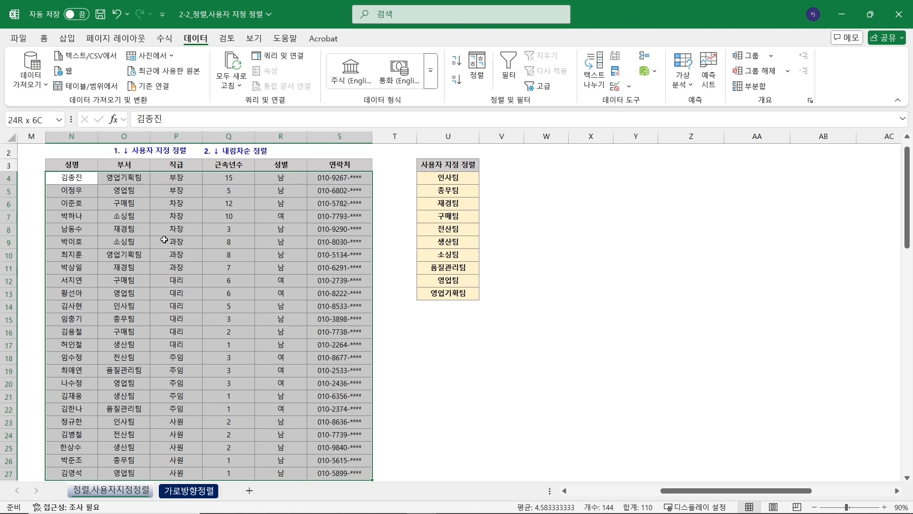
left_click(17, 39)
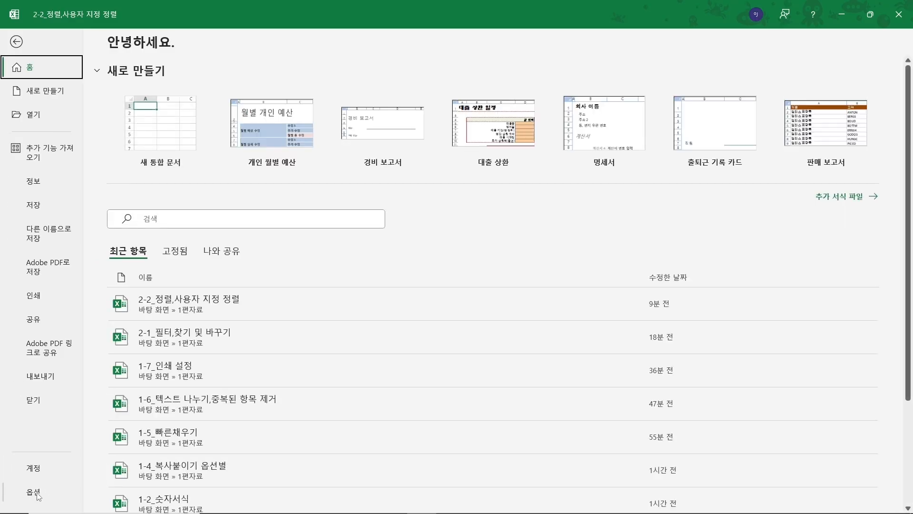
left_click(38, 496)
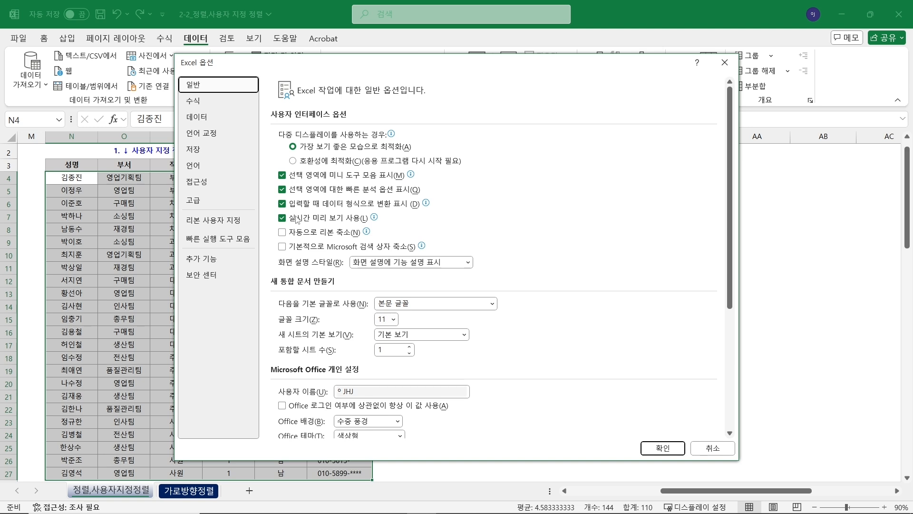
left_click(229, 203)
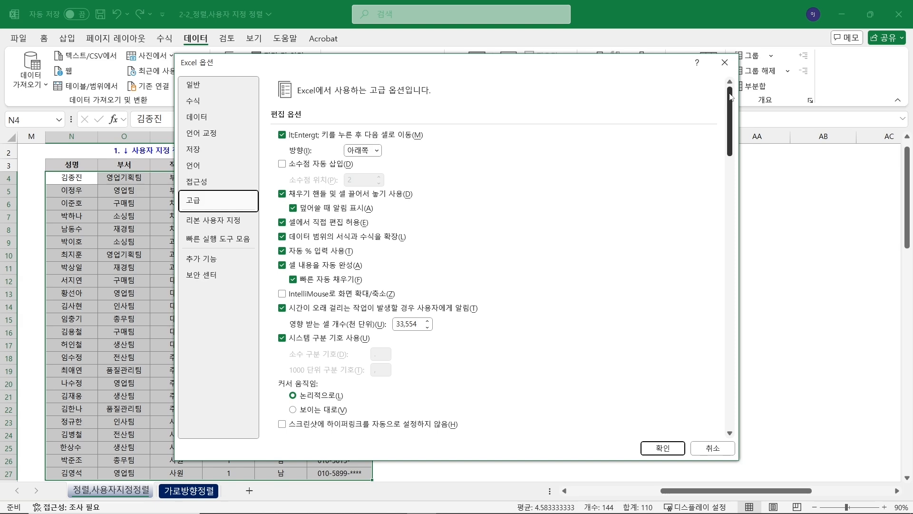
left_click_drag(731, 97, 732, 404)
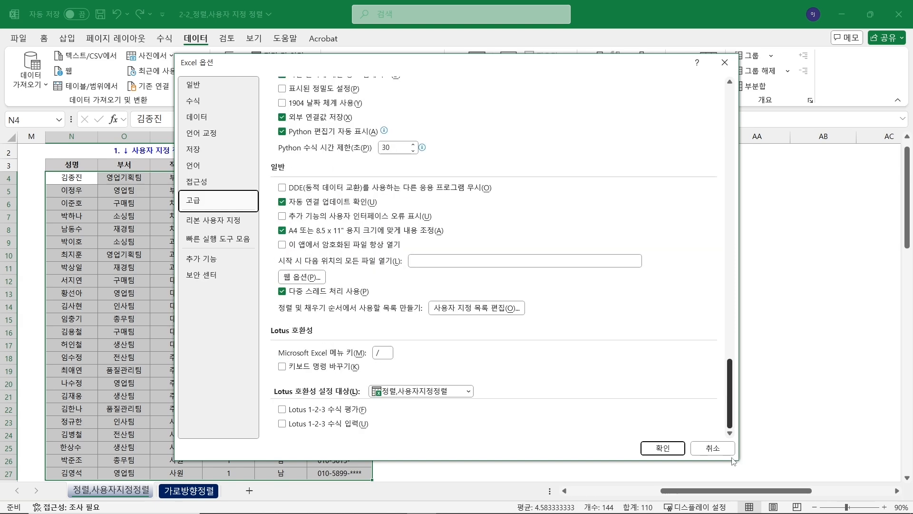
left_click(479, 310)
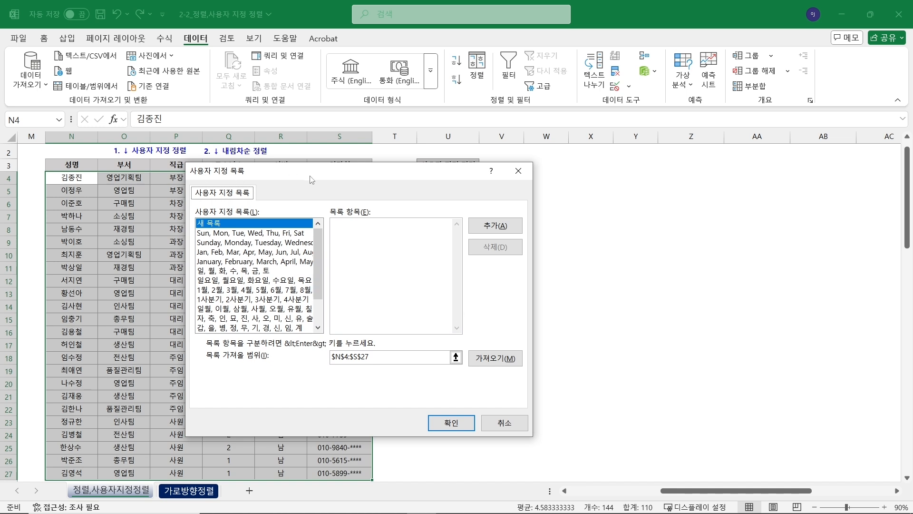
Import the department names in U4:U13 as a new custom list and confirm the Excel options.
left_click_drag(312, 179, 652, 164)
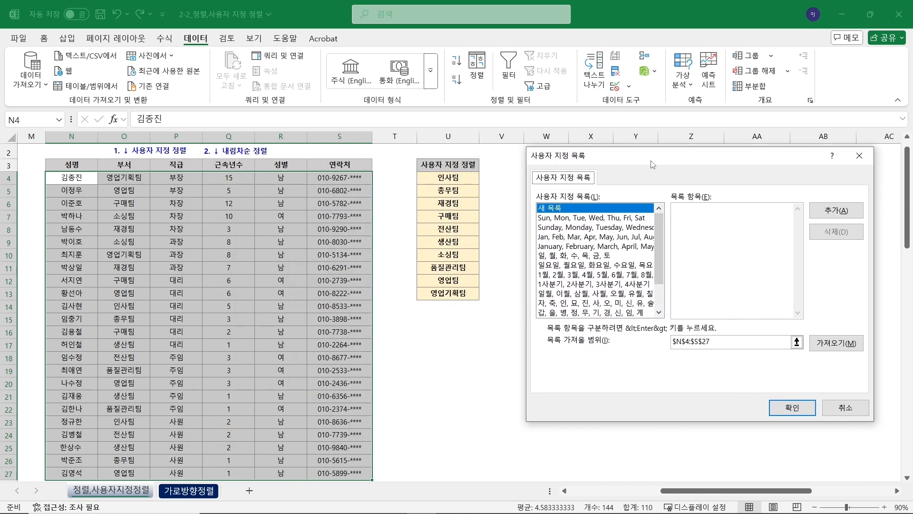
left_click(686, 340)
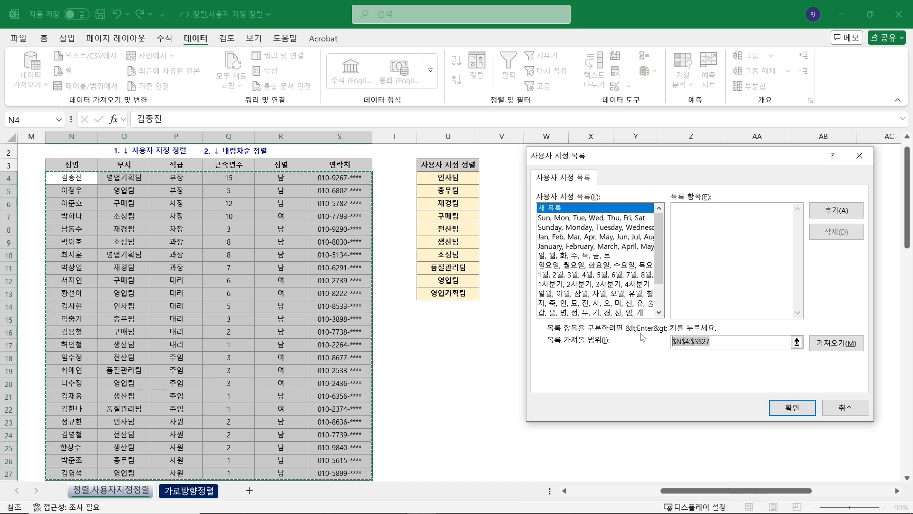
key("BackSpace")
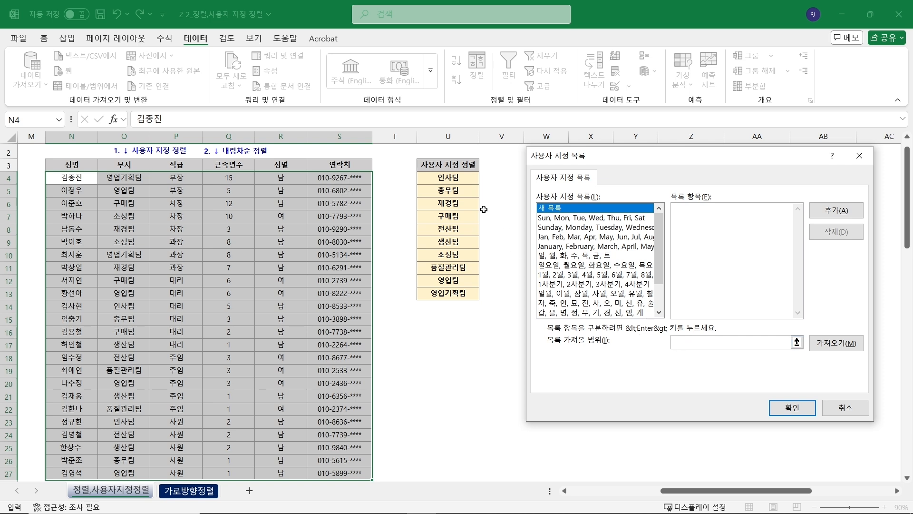
left_click_drag(465, 178, 464, 298)
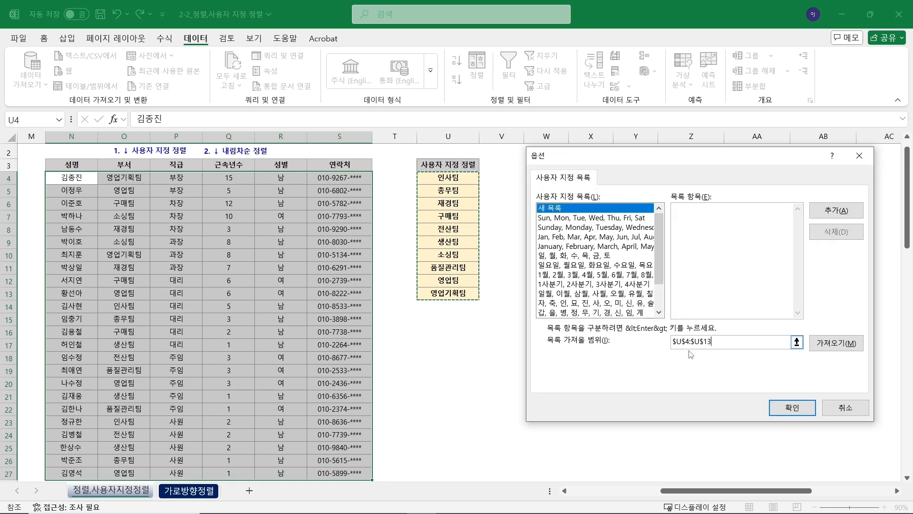
left_click(825, 348)
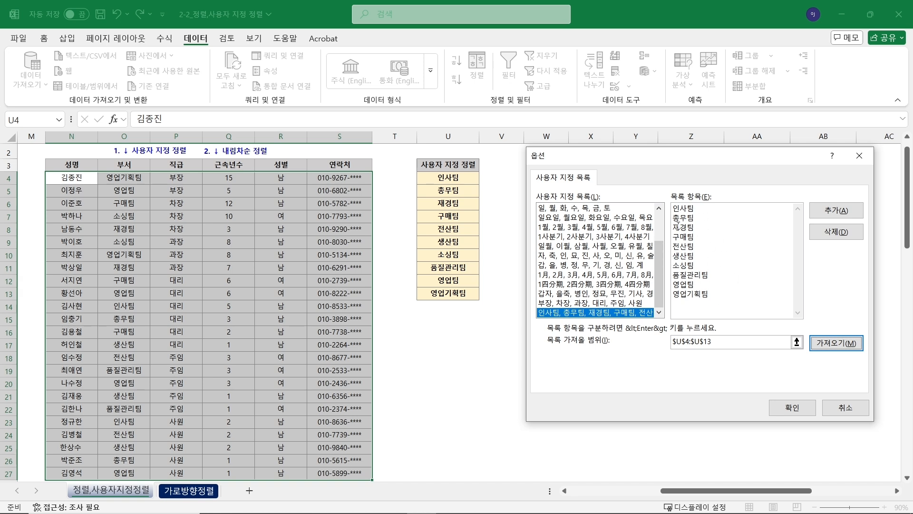
left_click(795, 410)
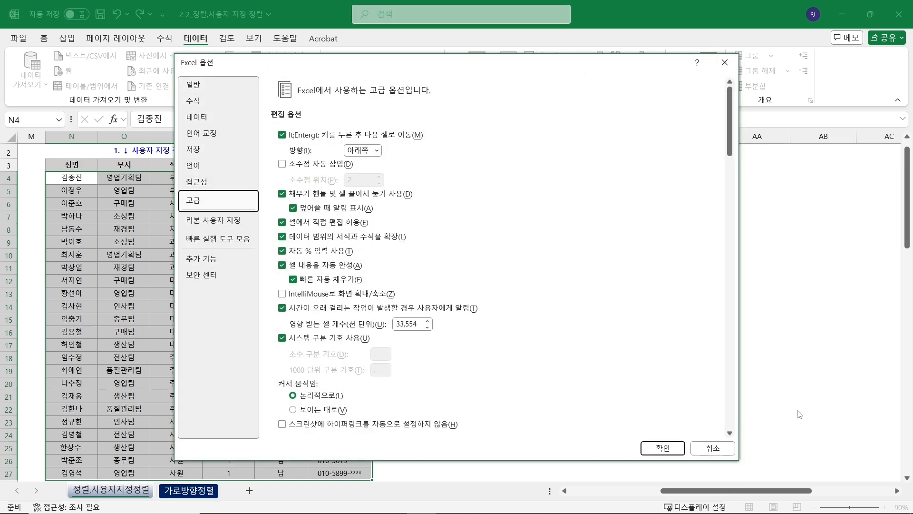
left_click(662, 448)
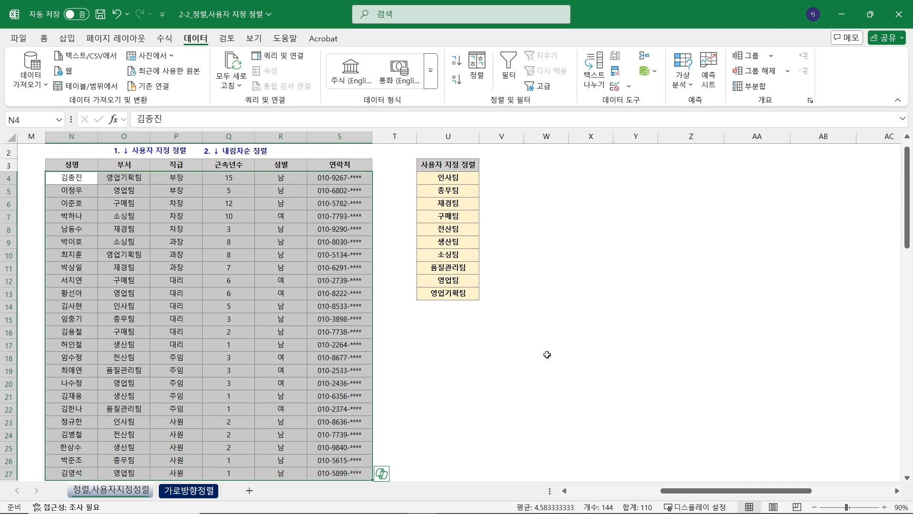
Set up a custom sort of the right table's data N4:S27 with column O (부서) as the first criterion.
left_click(635, 280)
left_click(81, 164)
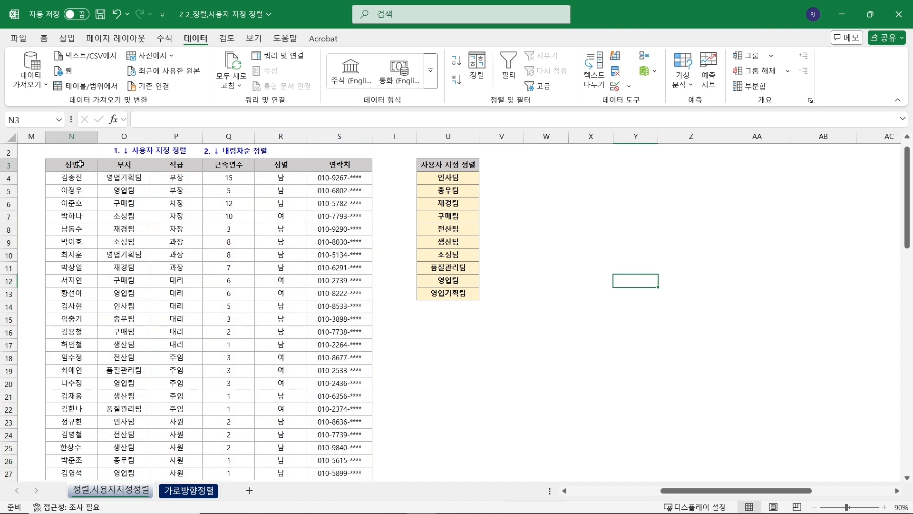
key("Down")
key("ctrl+shift+Right")
key("ctrl+shift+Down")
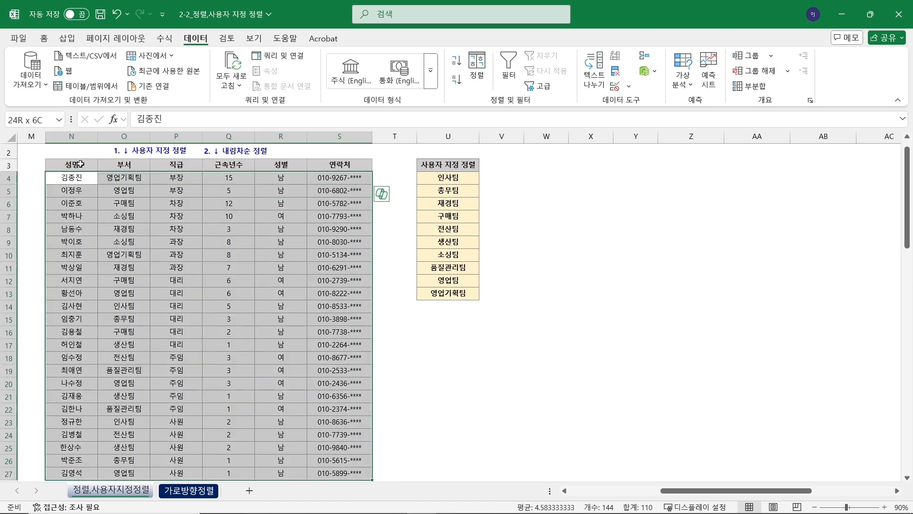
left_click(481, 75)
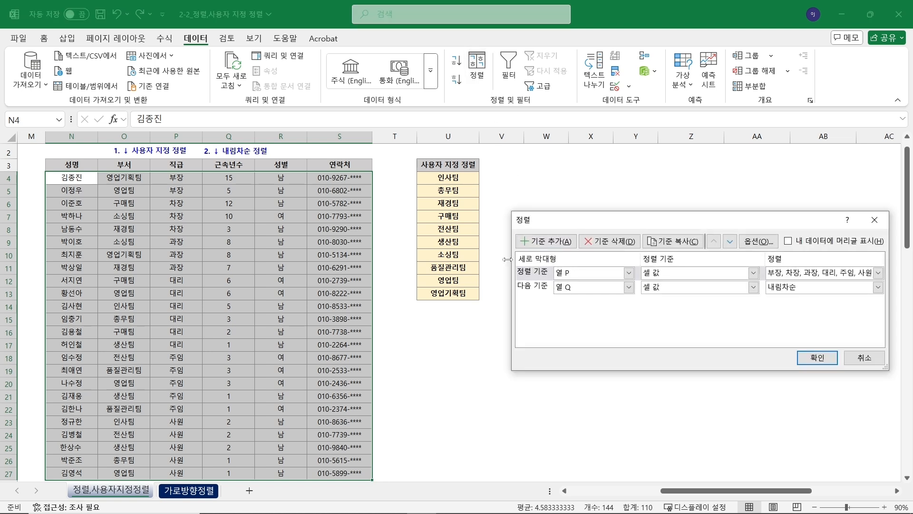
left_click(628, 273)
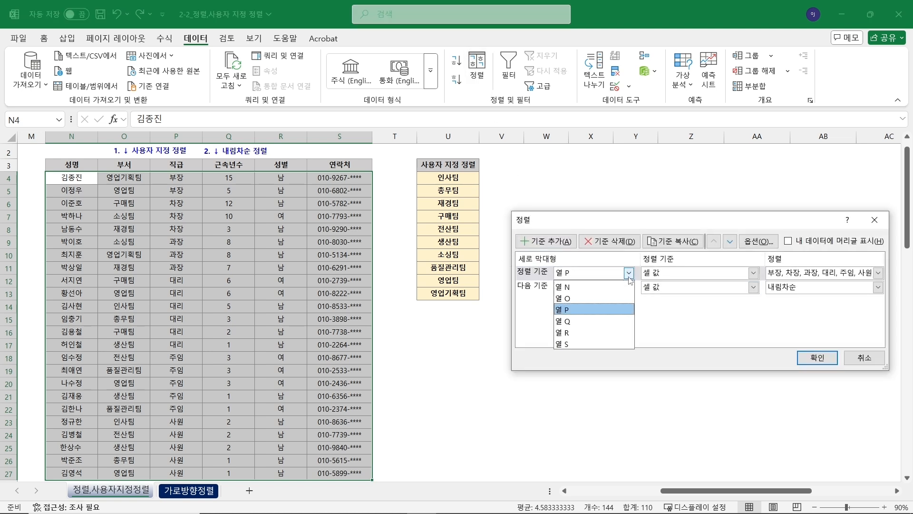
left_click(623, 298)
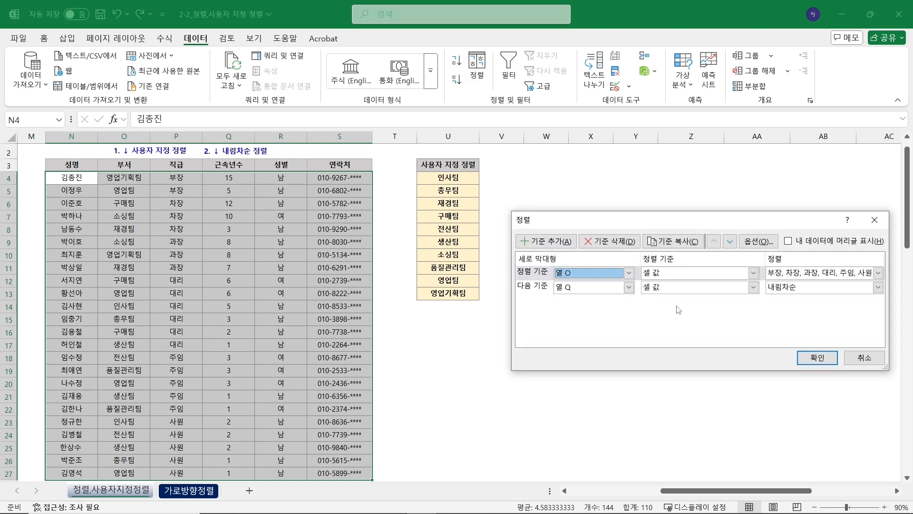
Use the custom list 인사팀, 총무팀, 재경팀, 구매팀, 전산팀… as column O's order and apply the sort to the right table.
left_click(878, 273)
left_click(832, 333)
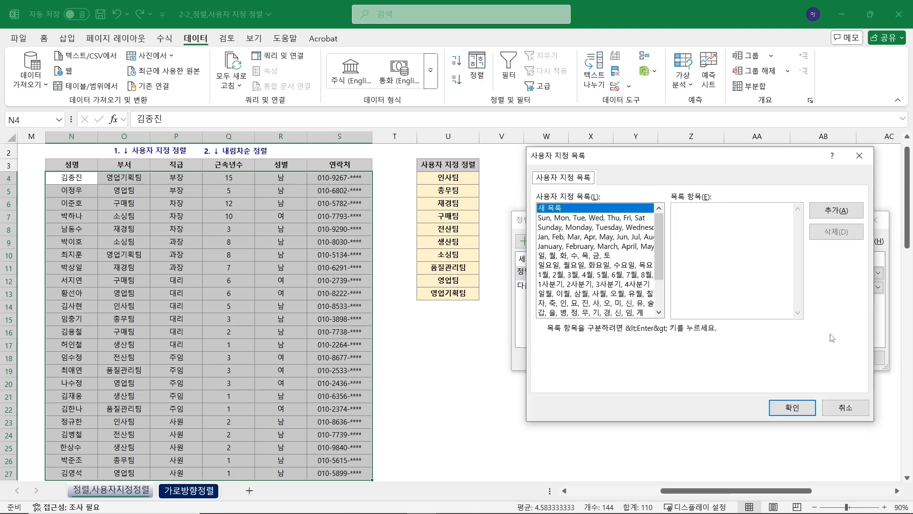
left_click_drag(659, 228, 656, 275)
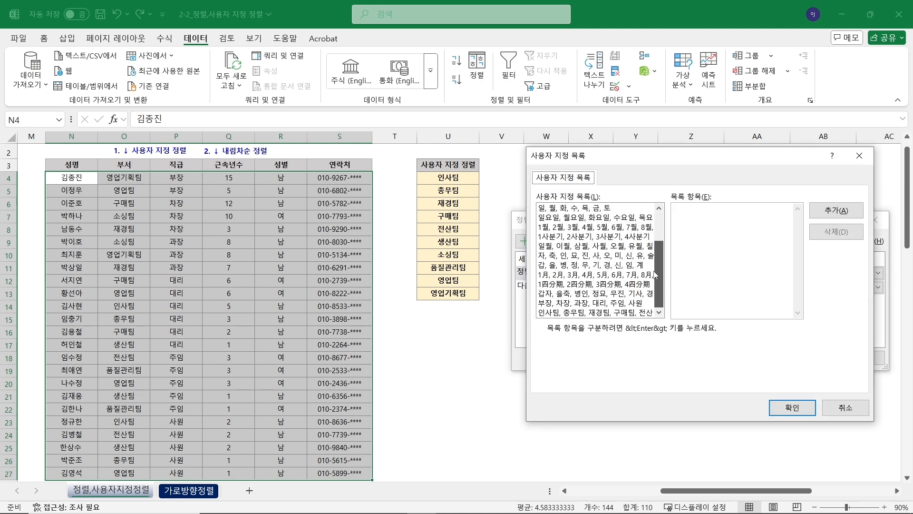
left_click(589, 313)
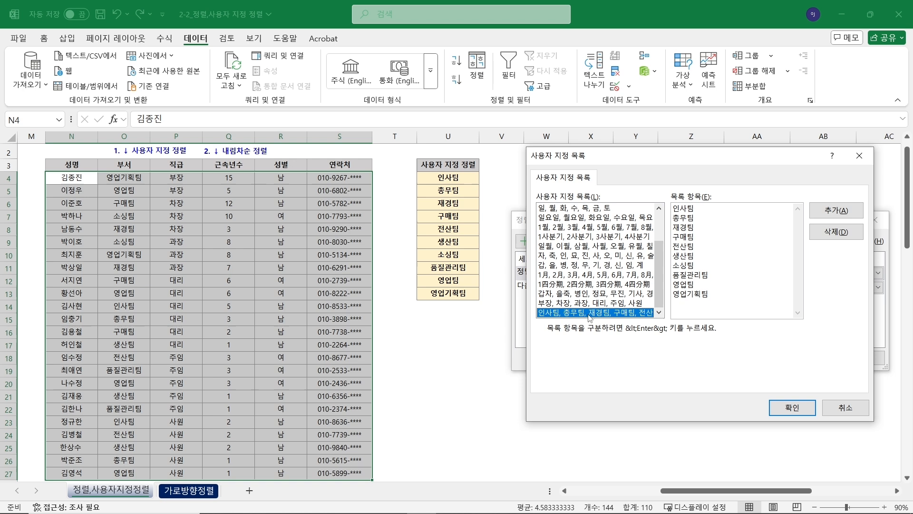
left_click(799, 407)
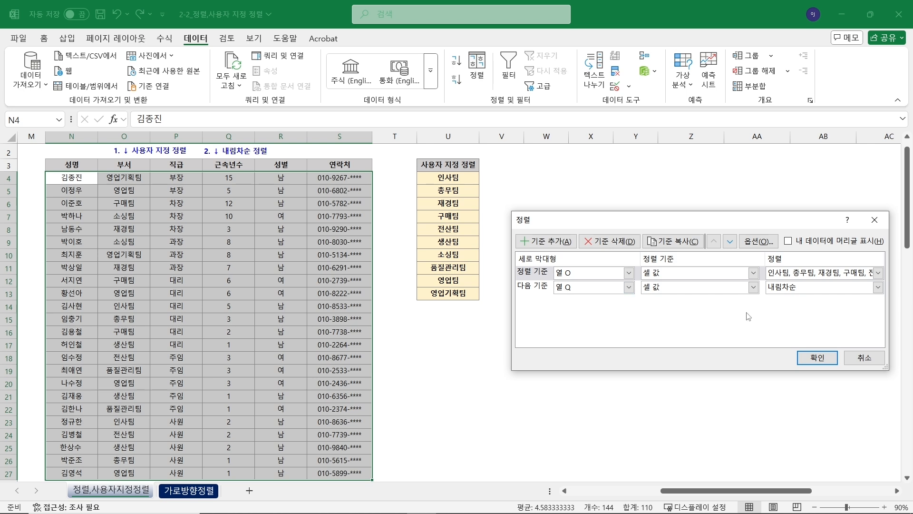
left_click(814, 358)
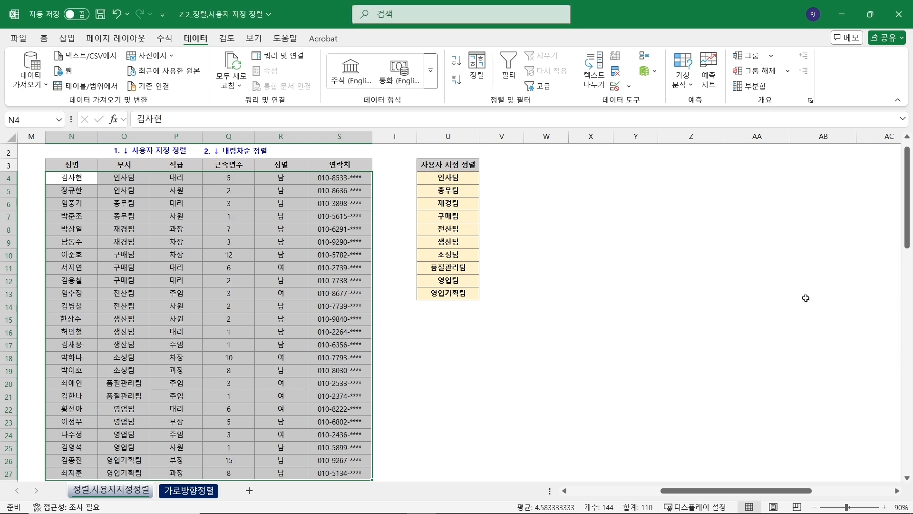
Examine the right table's 부서 order and the 근속년수 values within each department.
left_click(806, 298)
left_click(143, 177)
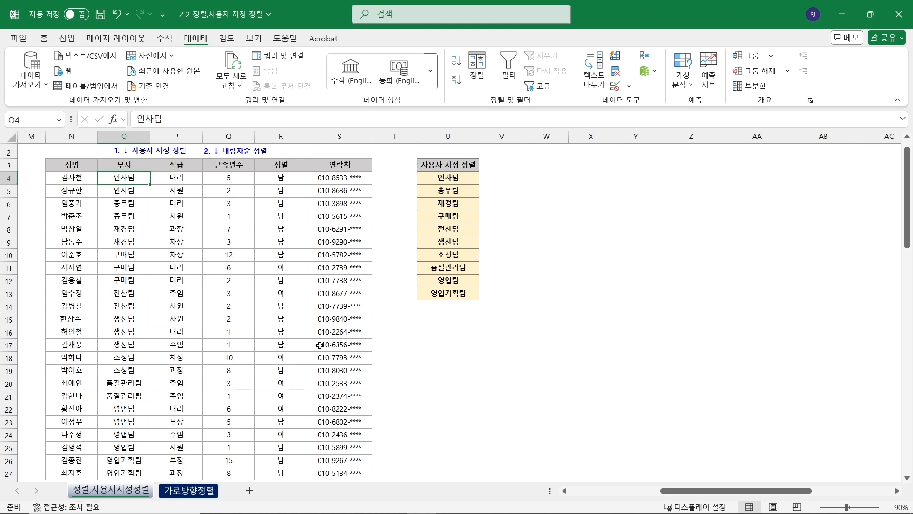
left_click(693, 359)
left_click(695, 257)
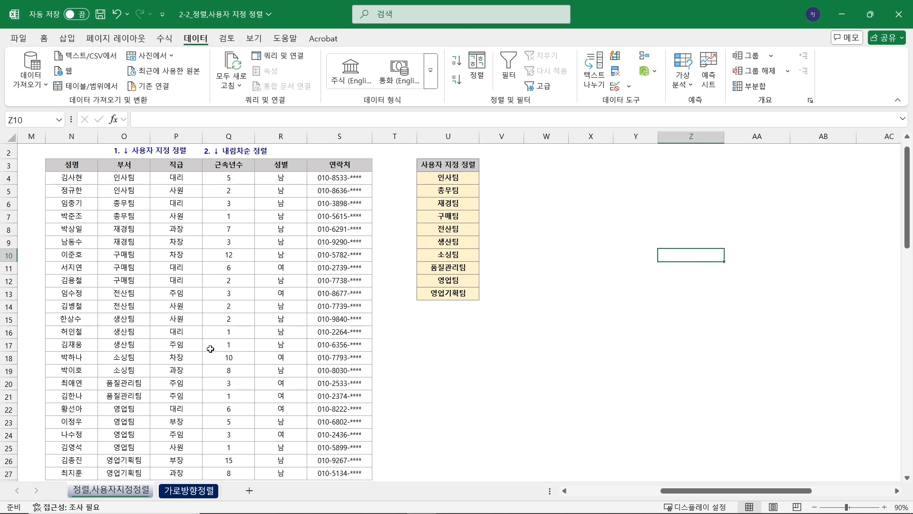
left_click(591, 422)
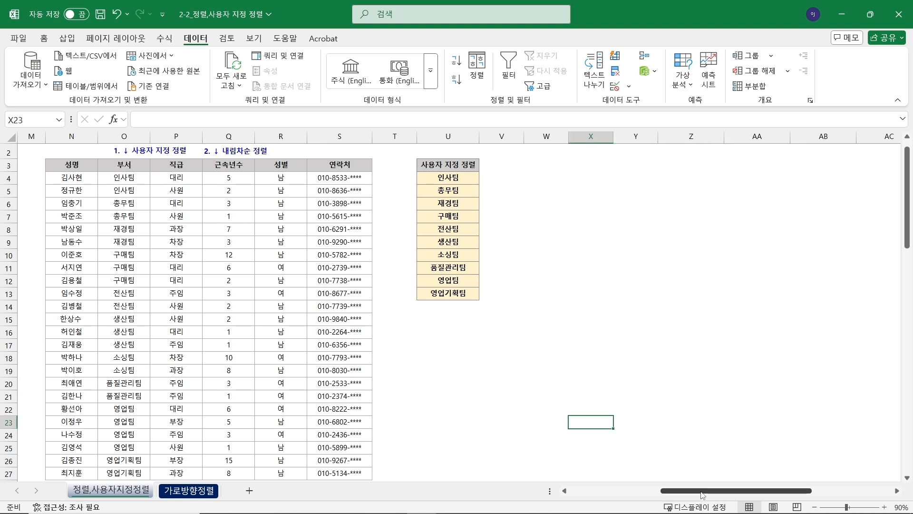
left_click_drag(702, 495, 593, 476)
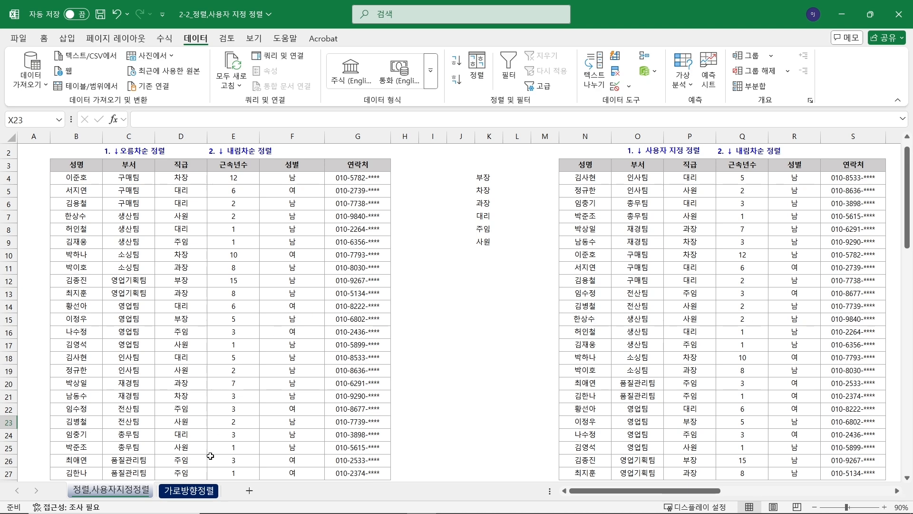
Glance at the 가로방향정렬 sheet, and examine the left employee table's header row and vertical column layout on the 정렬,사용자지정정렬 sheet.
left_click(189, 490)
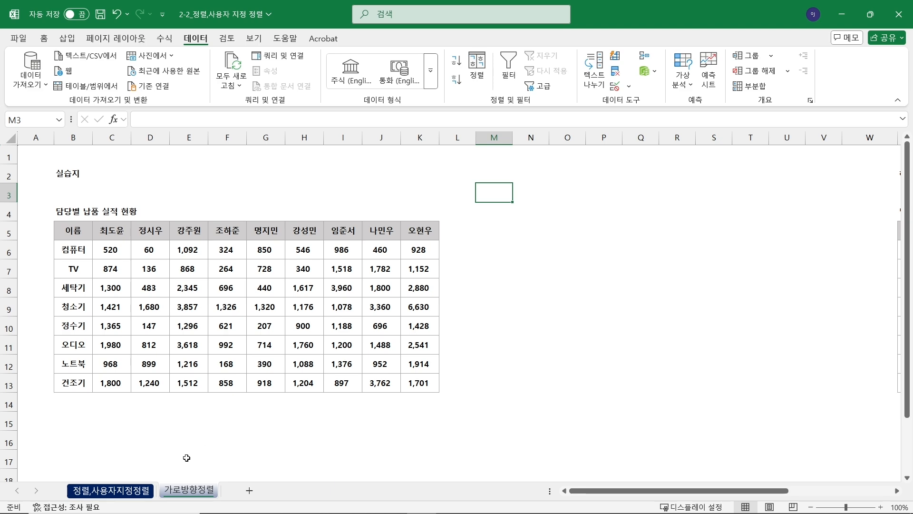
left_click(116, 491)
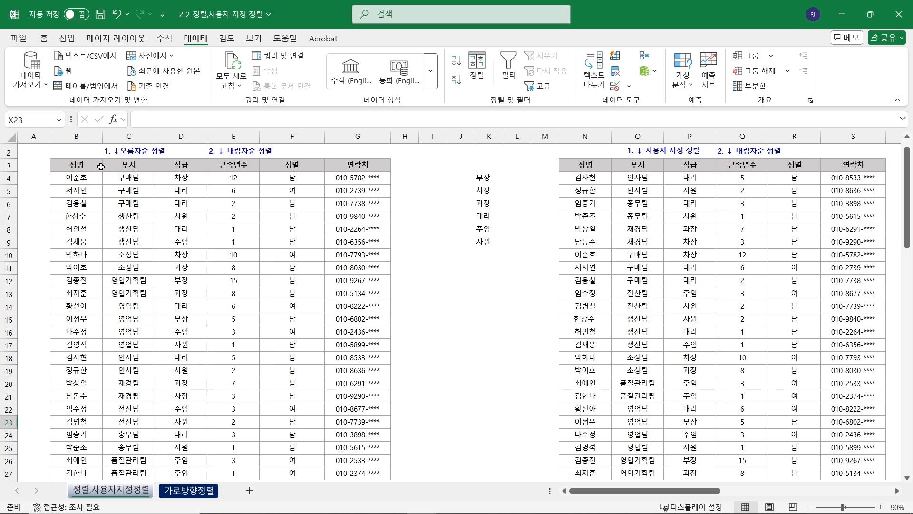
left_click_drag(90, 164, 378, 164)
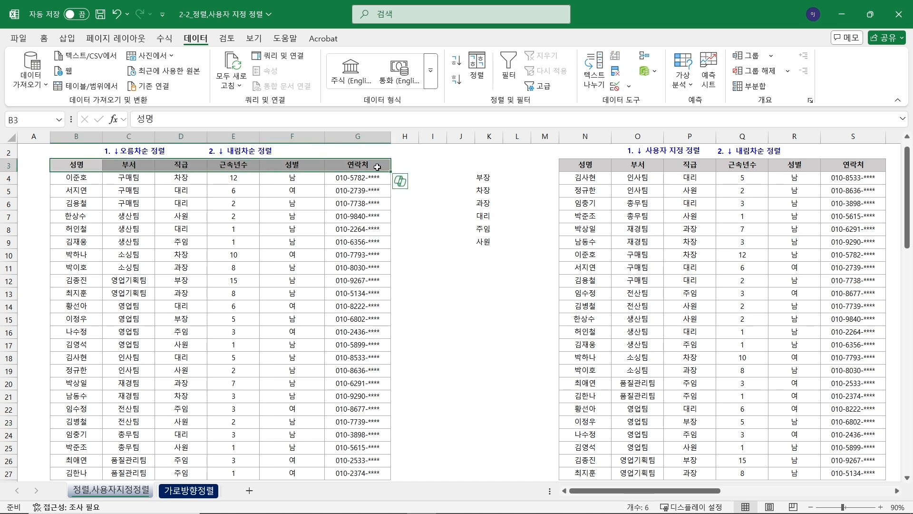
left_click_drag(84, 204, 84, 332)
left_click_drag(132, 230, 137, 333)
left_click_drag(183, 241, 187, 336)
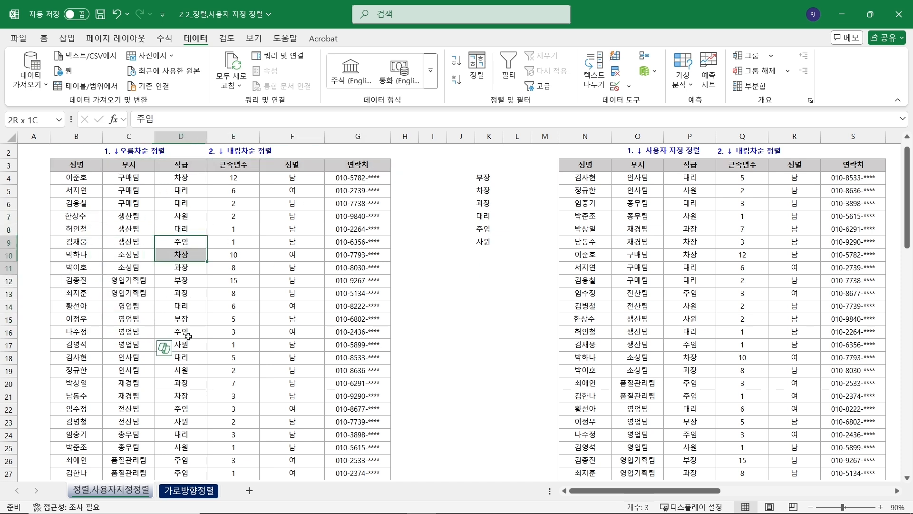
left_click_drag(237, 229, 242, 347)
left_click_drag(357, 229, 404, 369)
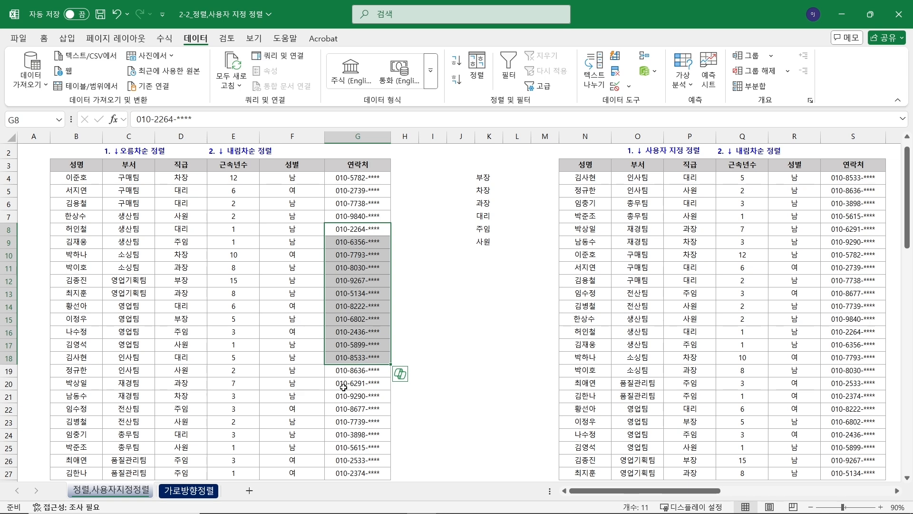
On the 가로방향정렬 sheet, examine the product labels in column B and the 컴퓨터 and TV rows of the 담당별 납품 실적 현황 table.
left_click(203, 493)
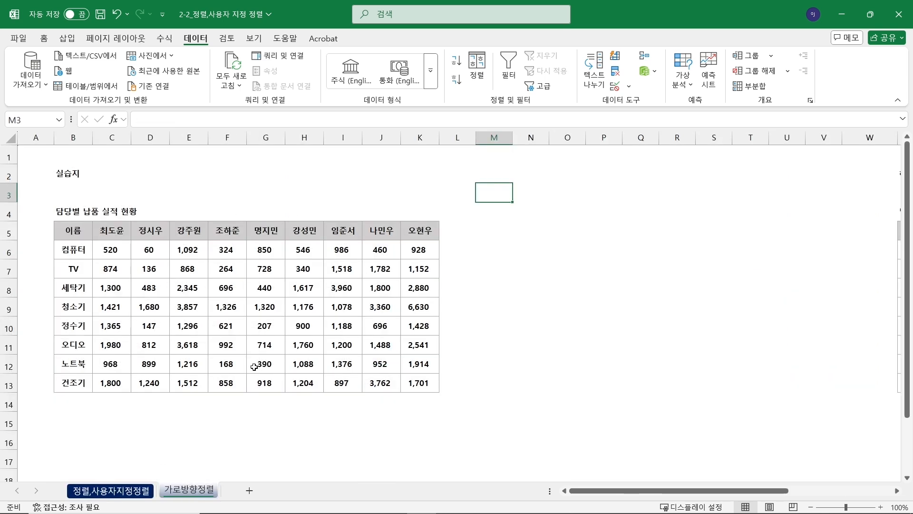
left_click(70, 229)
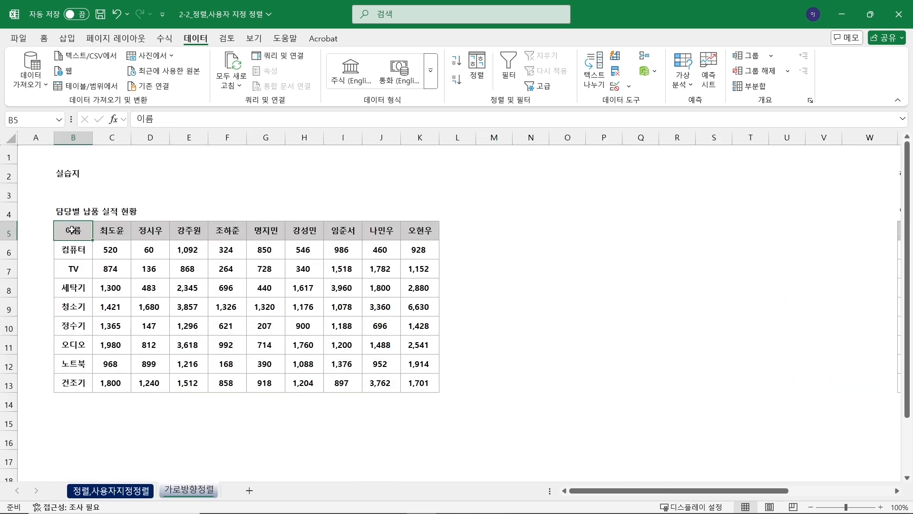
left_click_drag(71, 248, 71, 387)
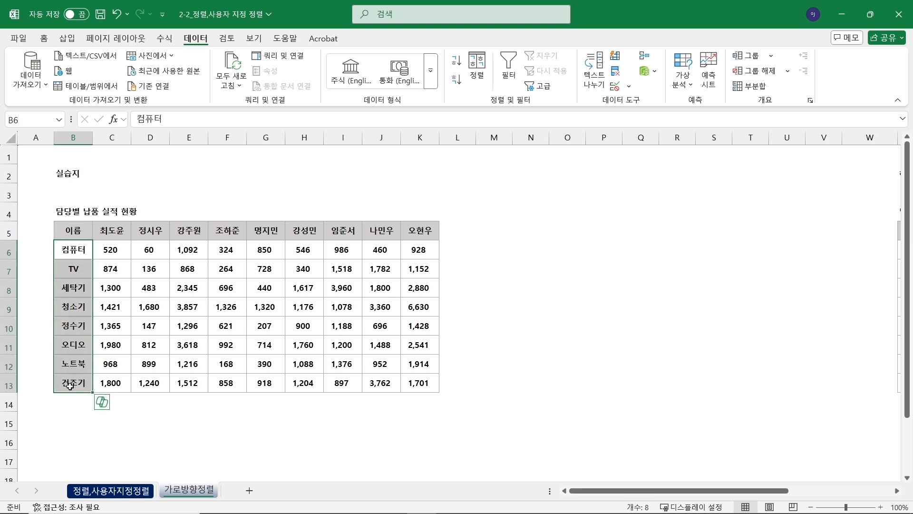
left_click_drag(74, 228, 73, 383)
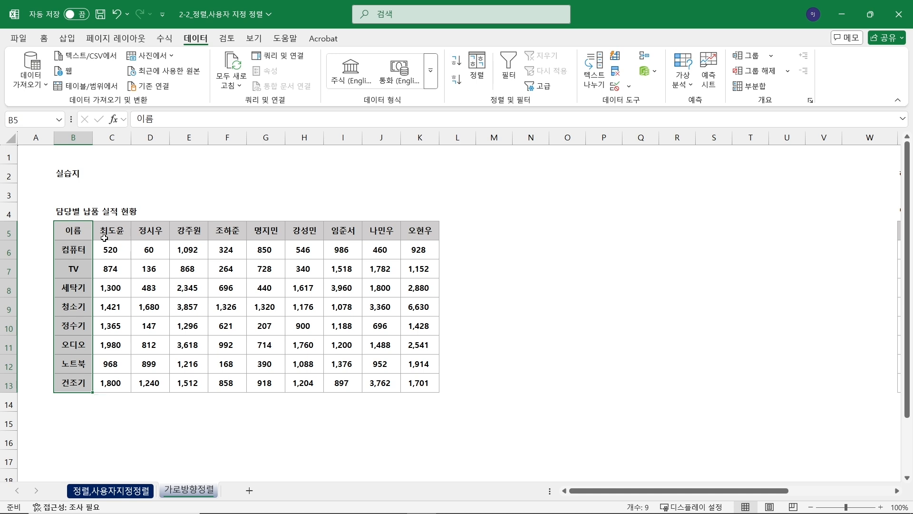
left_click_drag(112, 239, 419, 251)
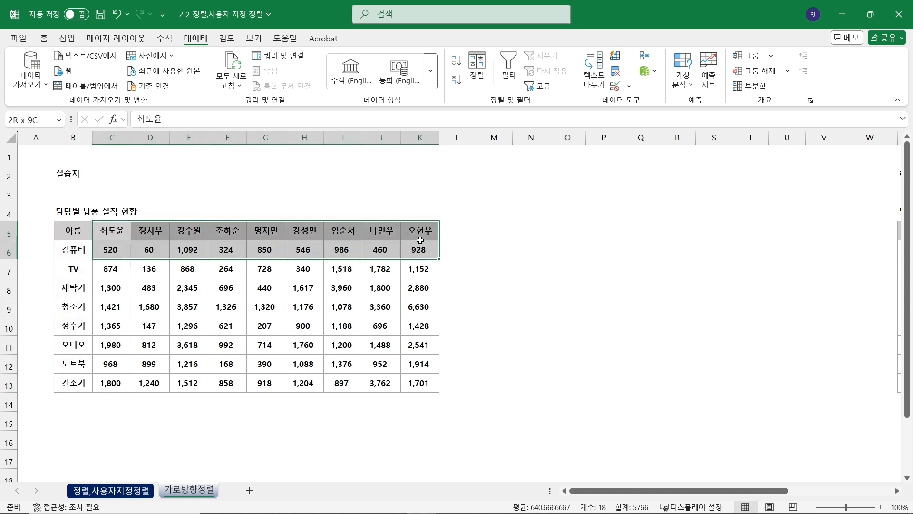
left_click_drag(118, 249, 404, 252)
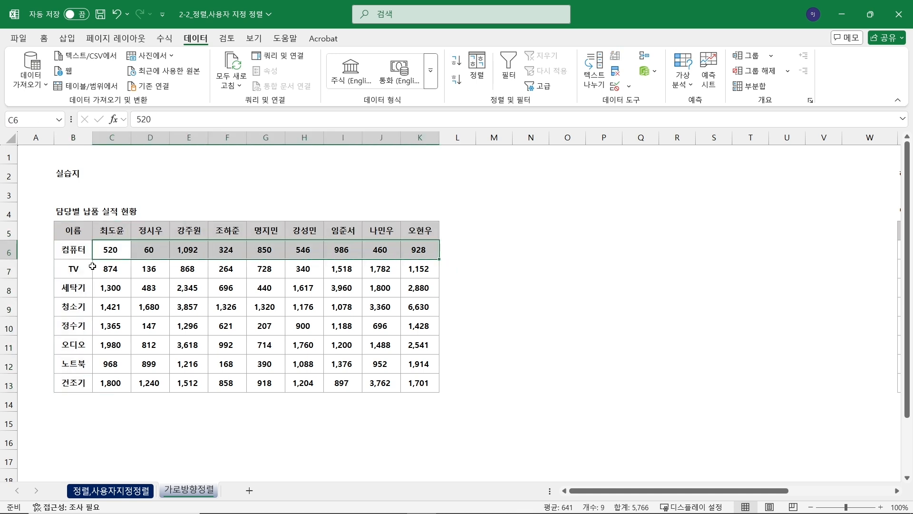
left_click_drag(114, 270, 449, 266)
Examine the horizontal name headers C5:K5 and compare them with the label column B5:B13.
left_click(114, 231)
left_click_drag(113, 231, 419, 232)
left_click(364, 312)
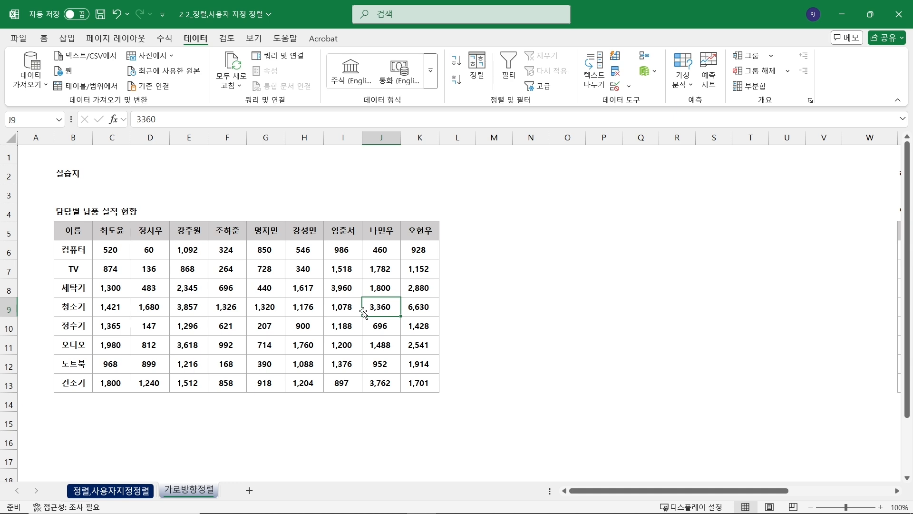
left_click(73, 231)
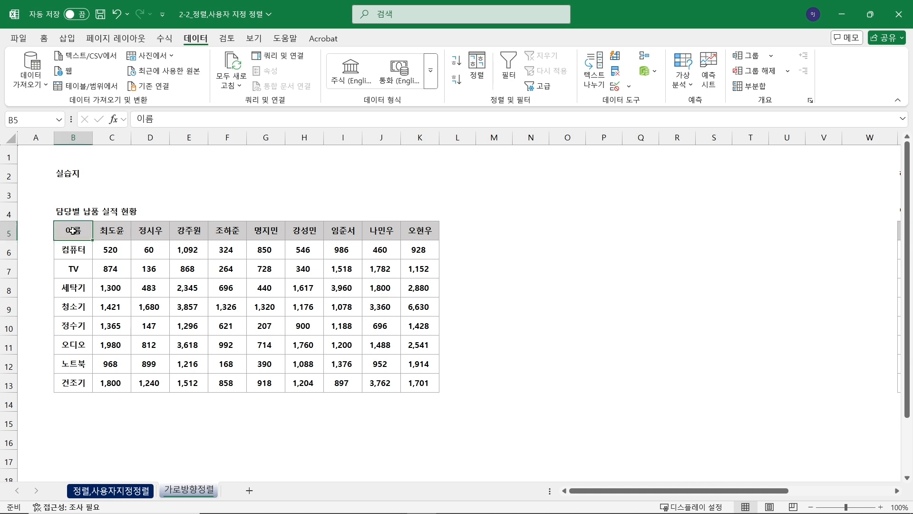
left_click(112, 232)
left_click_drag(112, 231, 433, 236)
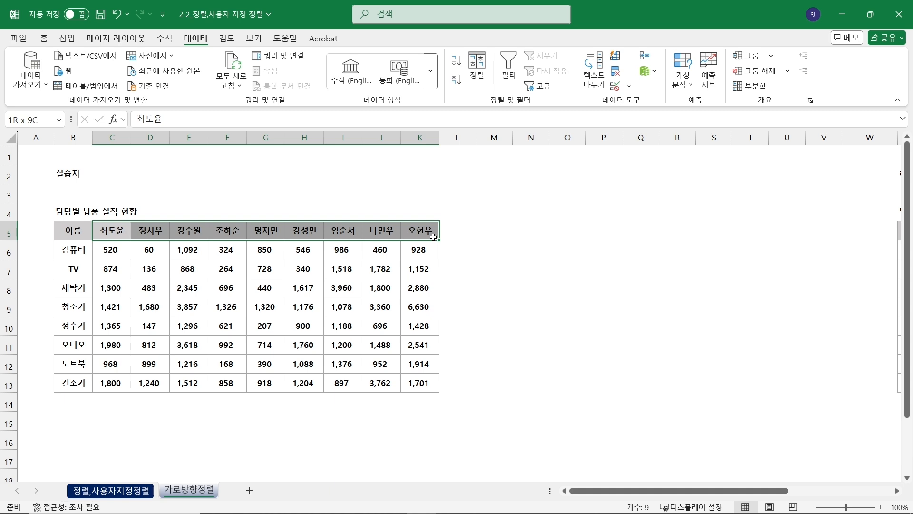
left_click_drag(79, 230, 78, 384)
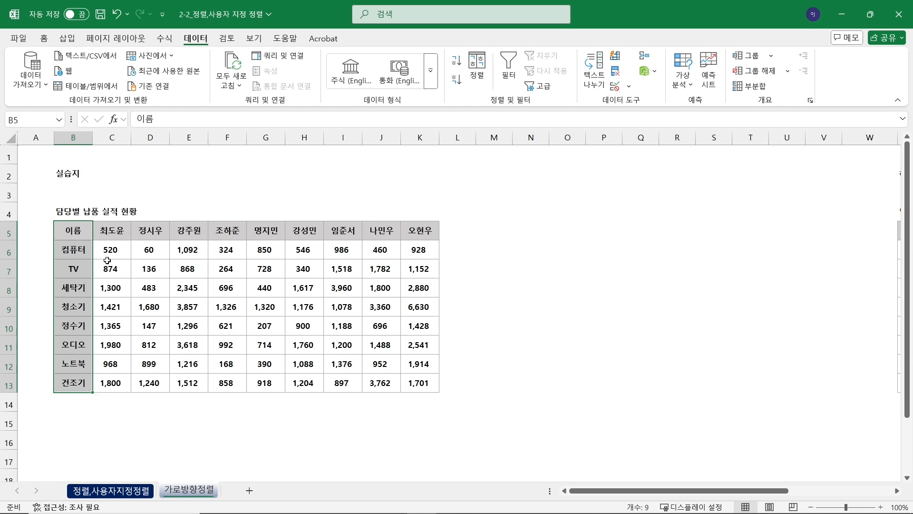
Set up a custom sort of C5:K13, without the label column, with header rows turned off and the direction 왼쪽에서 오른쪽.
left_click_drag(108, 231, 426, 390)
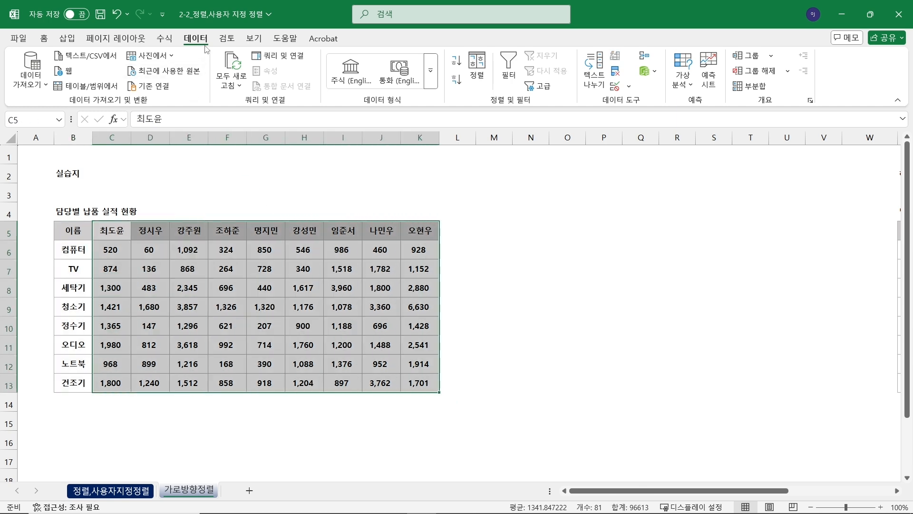
left_click(478, 67)
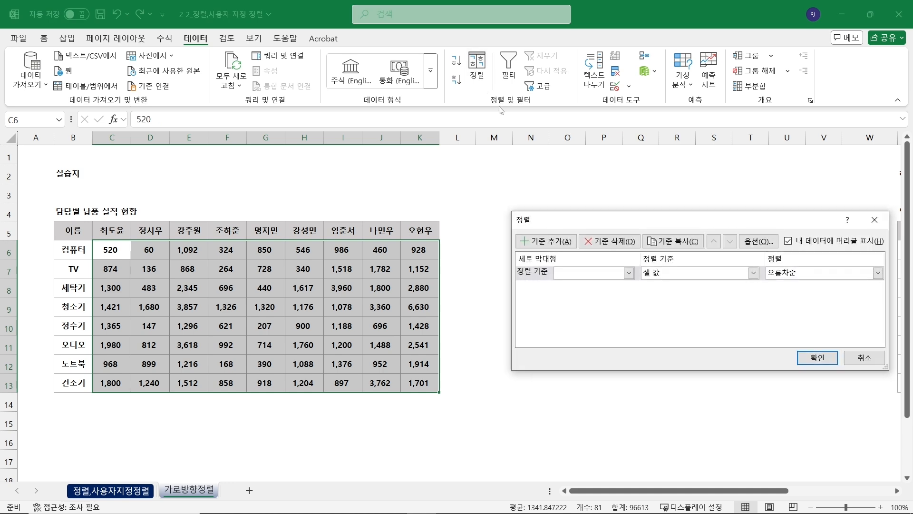
left_click(834, 241)
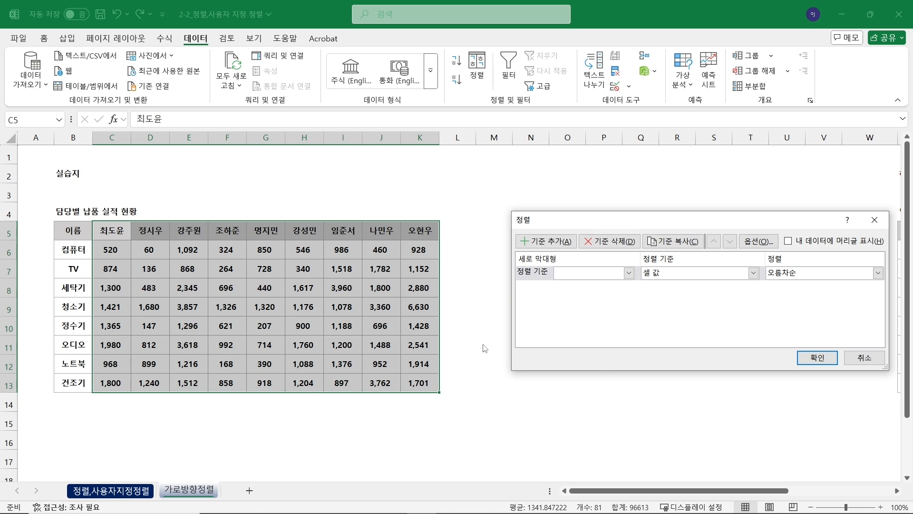
left_click(760, 241)
left_click(698, 286)
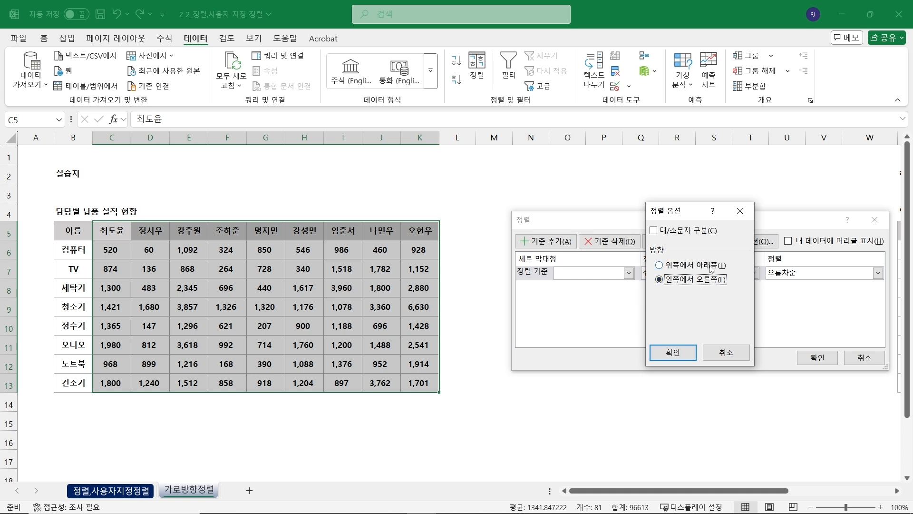
left_click(684, 355)
Use 행 5 as the sort criterion with 셀 값 in 오름차순 order and apply the sort.
left_click(628, 272)
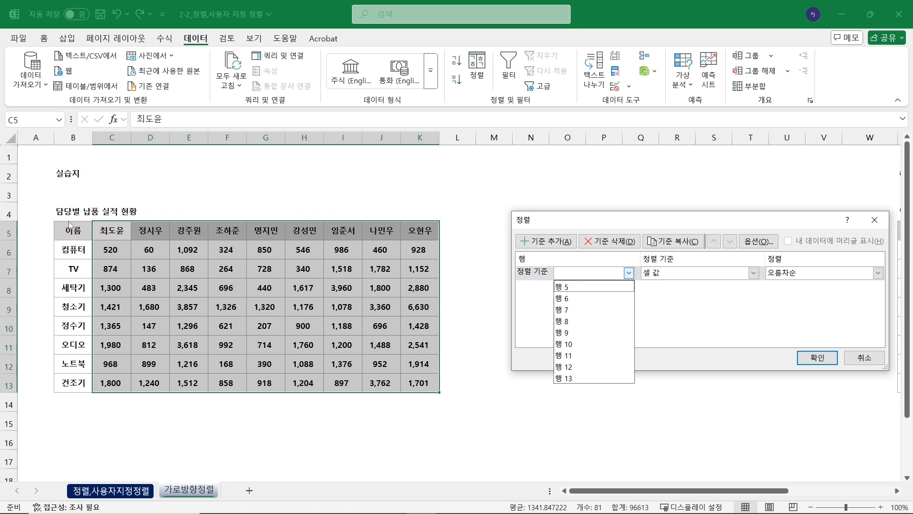
left_click(566, 287)
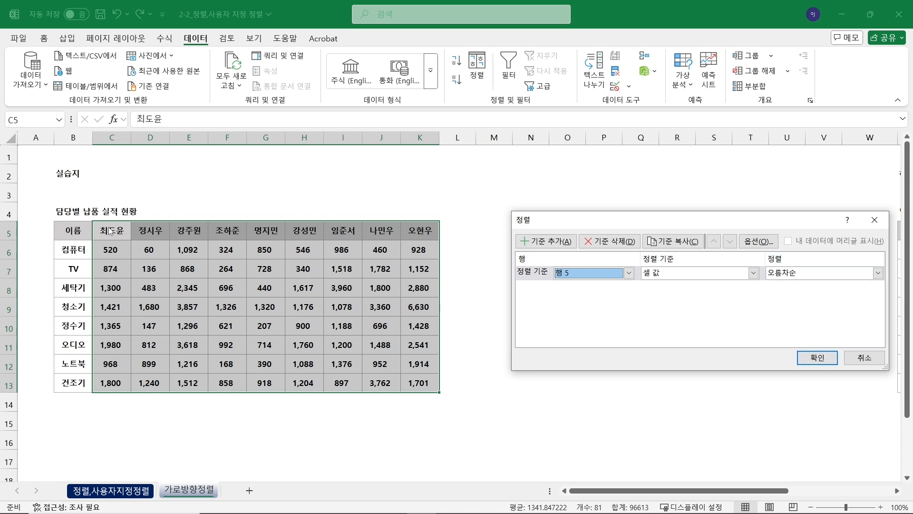
left_click(813, 358)
Check the name order in C5:K5, and return to the 정렬,사용자지정정렬 sheet at cell K15.
left_click_drag(112, 231, 434, 231)
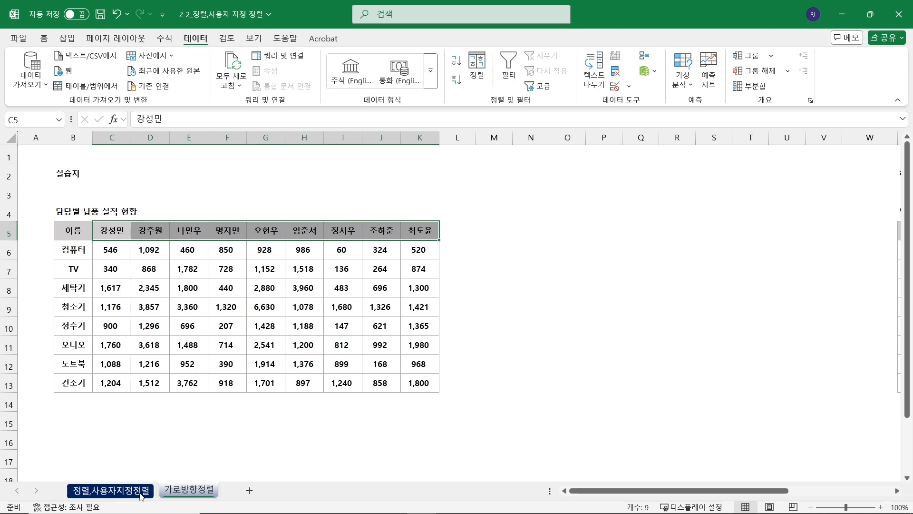
key("ctrl+Page_Down")
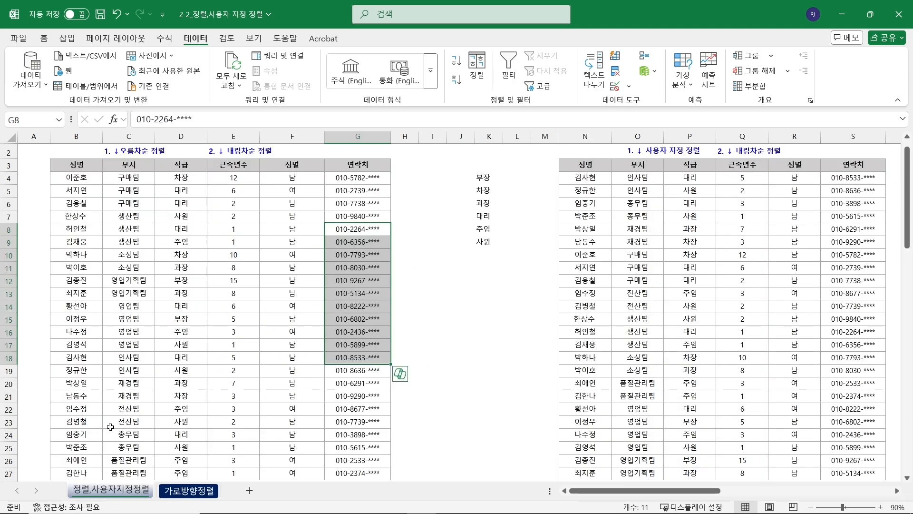
left_click(491, 320)
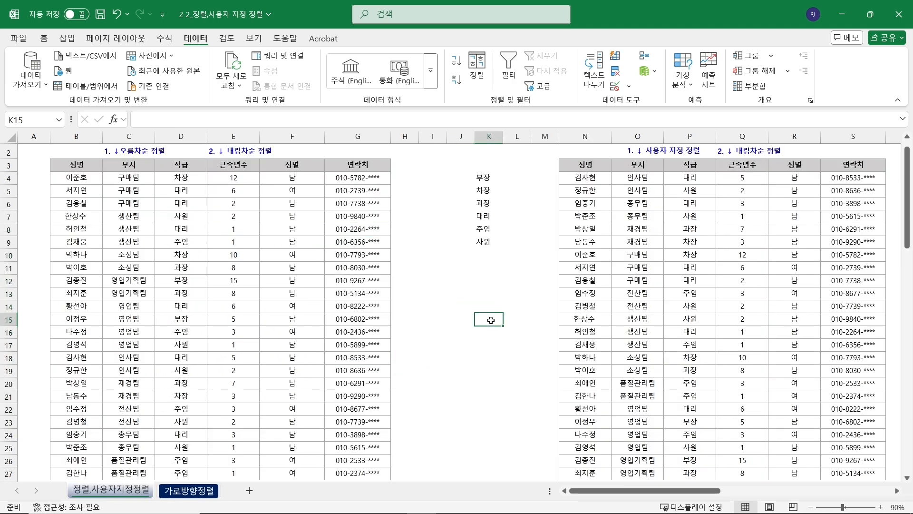